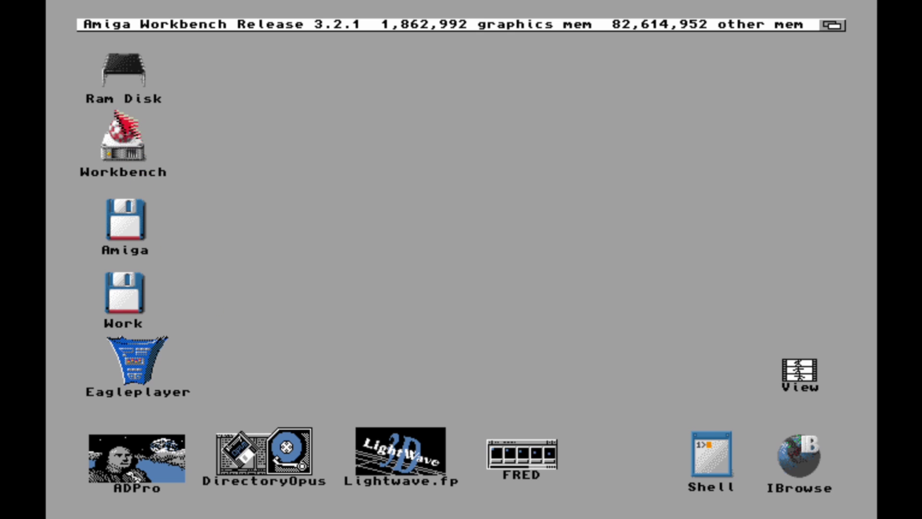
Open the Workbench disk window, move it right, and open the Work disk.
double_click(123, 141)
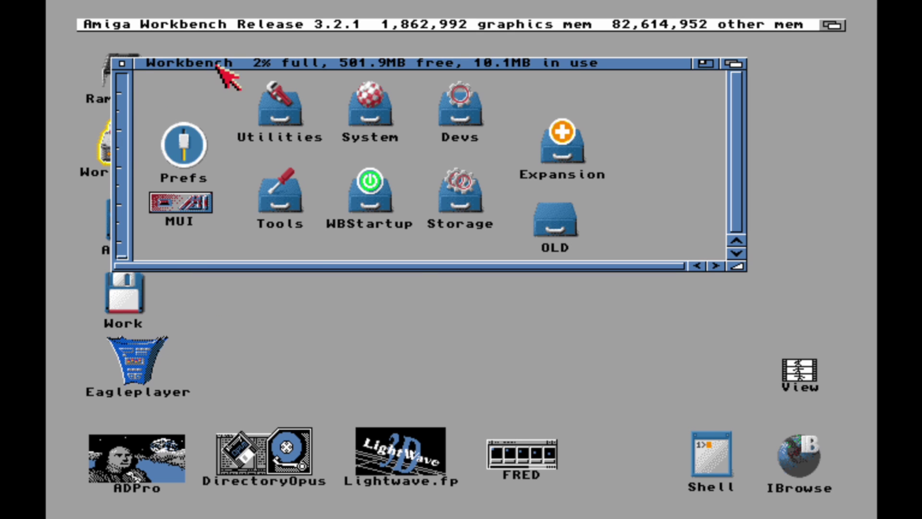
left_click_drag(220, 68, 318, 66)
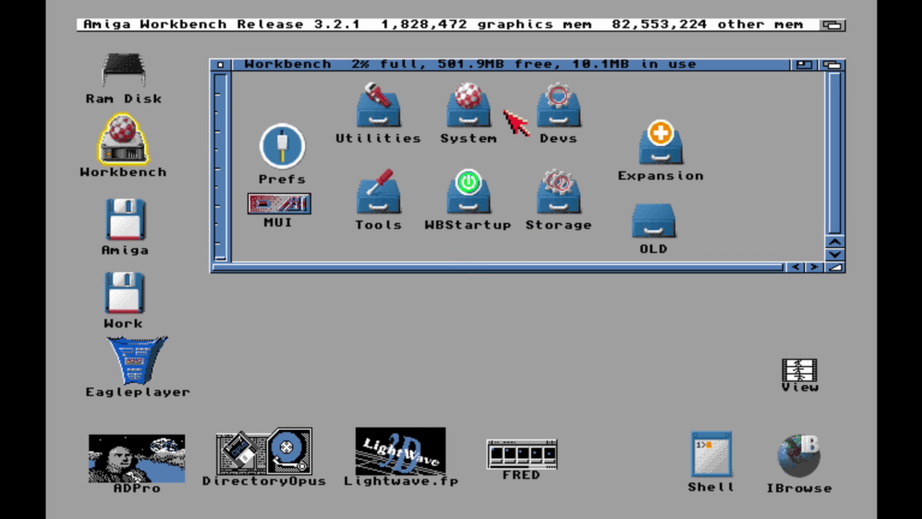
double_click(124, 295)
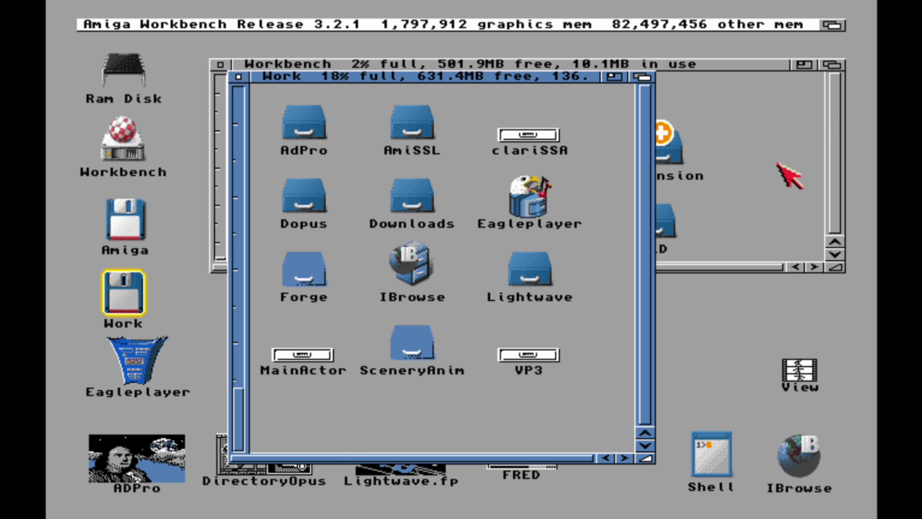
Bring the Workbench window to the front and open its System drawer.
left_click(837, 72)
left_click(834, 67)
left_click(468, 118)
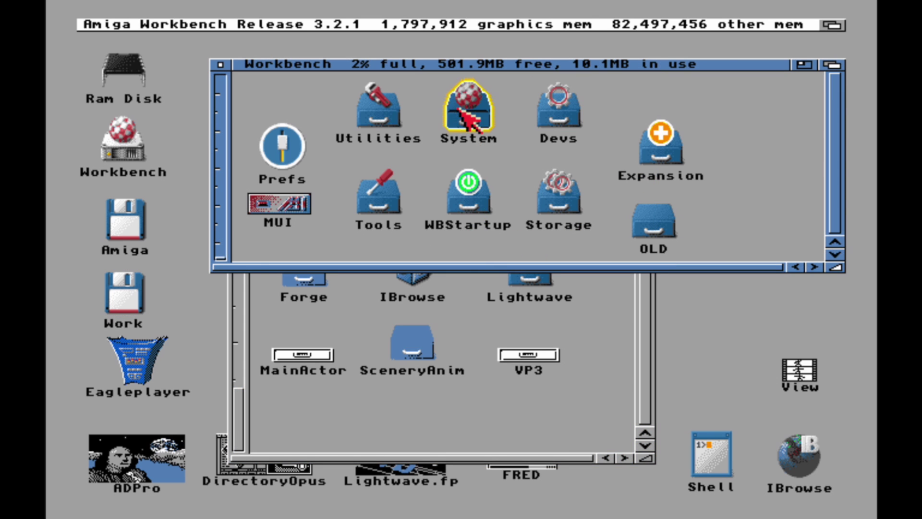
double_click(461, 110)
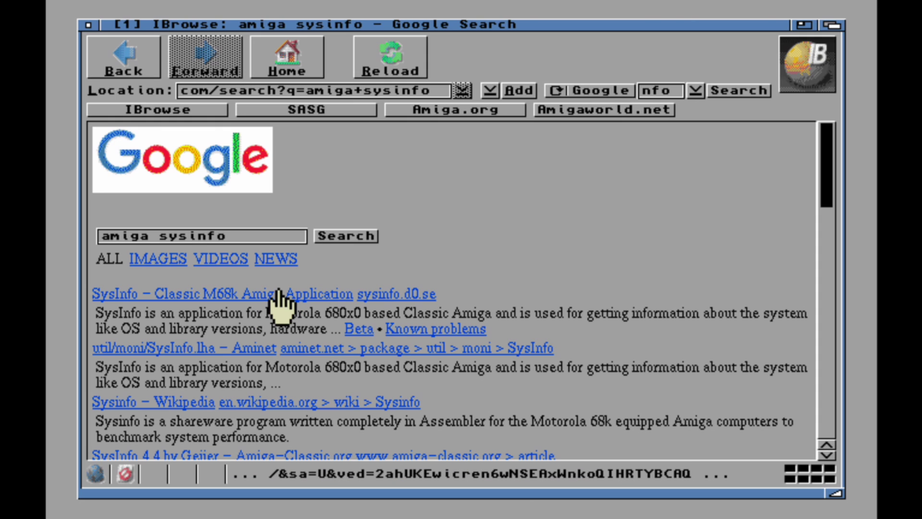
Open the 'SysInfo – Classic M68k Amiga Application' result and scroll down to its Download section.
left_click(278, 293)
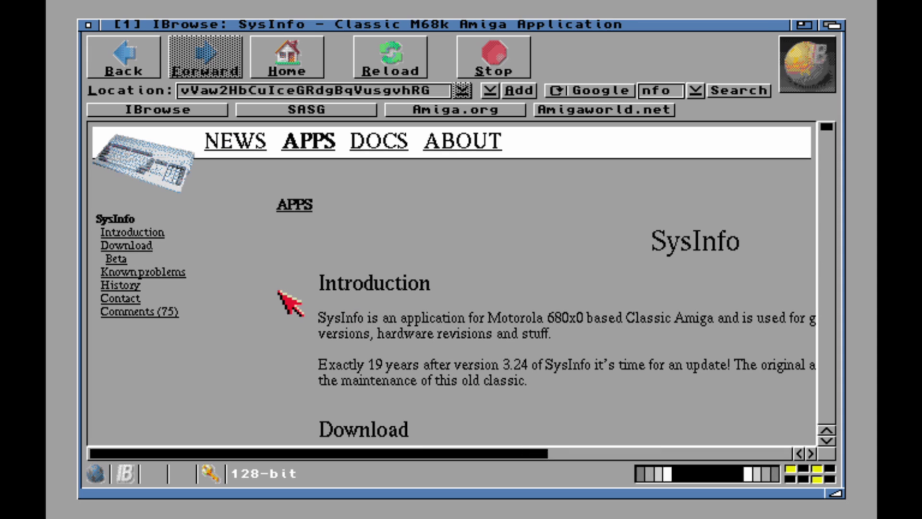
scroll(395, 279, "down", 3)
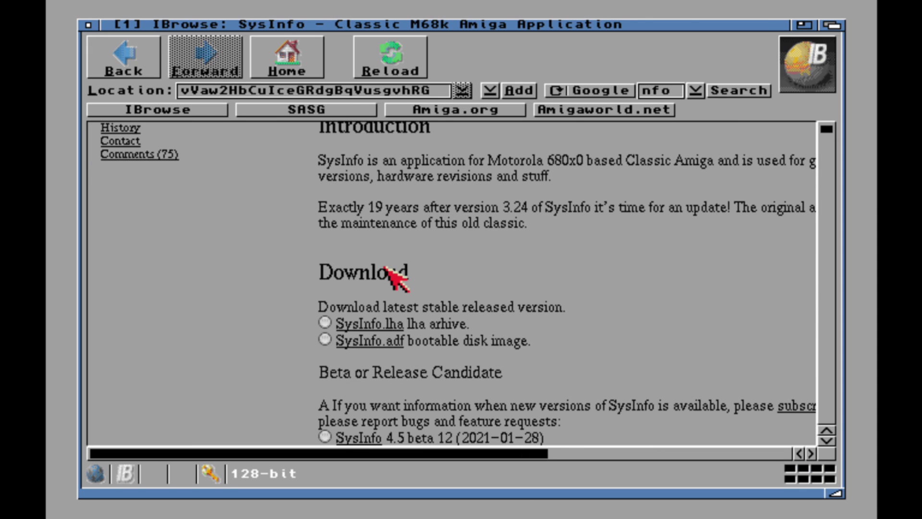
Download SysInfo.lha and save it into Work:Downloads.
left_click(358, 320)
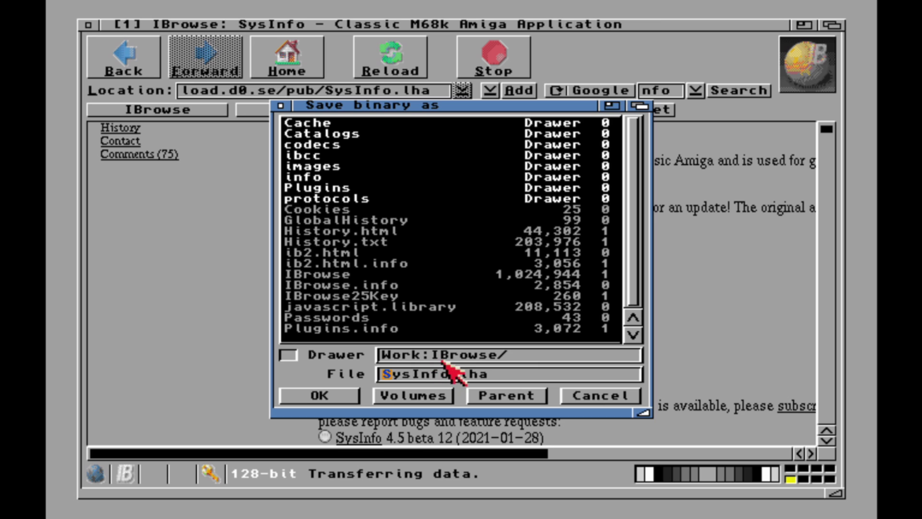
left_click(401, 398)
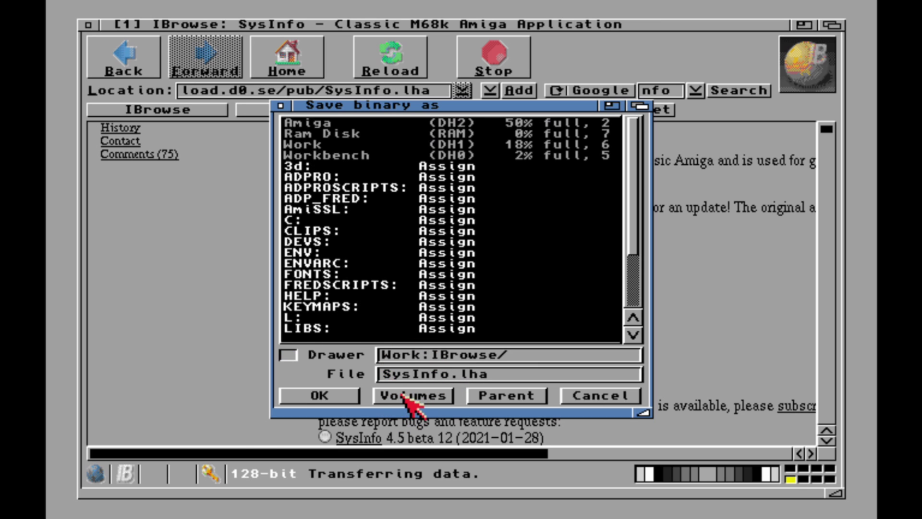
left_click(337, 144)
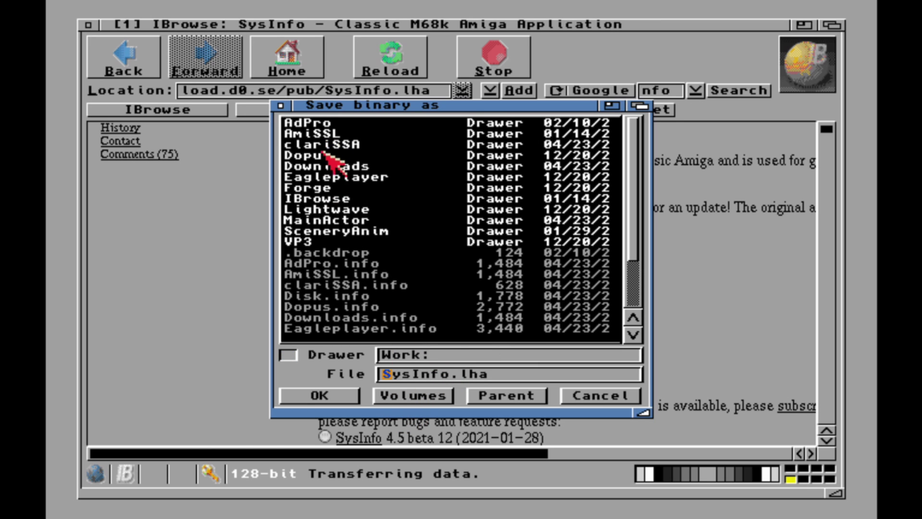
left_click(327, 166)
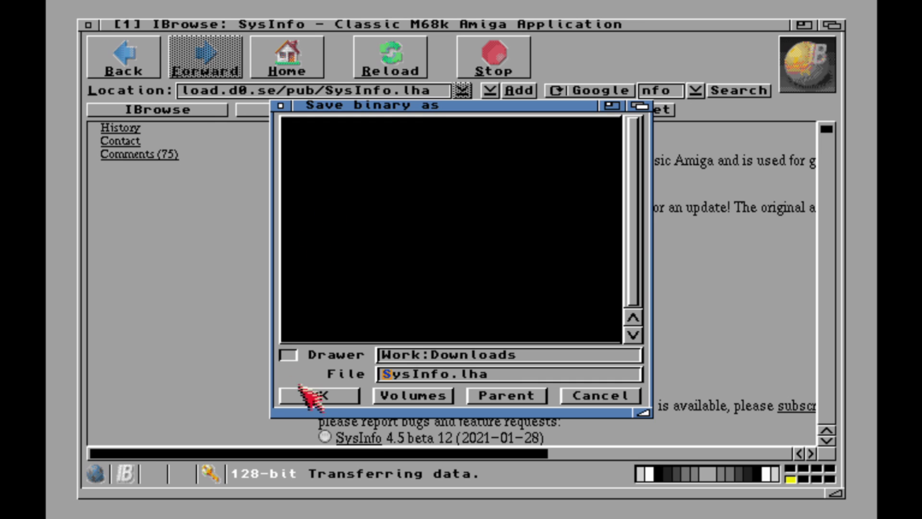
left_click(307, 396)
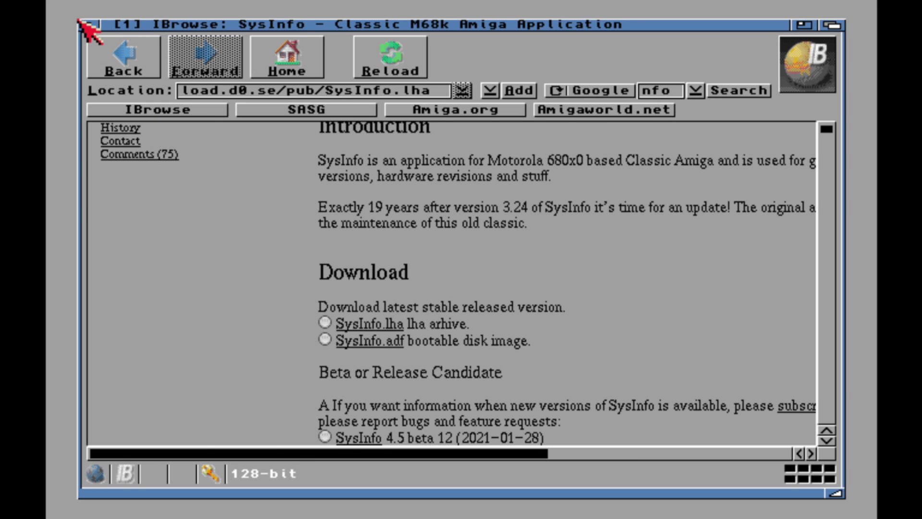
Quit IBrowse from the Project menu and confirm.
right_click(111, 24)
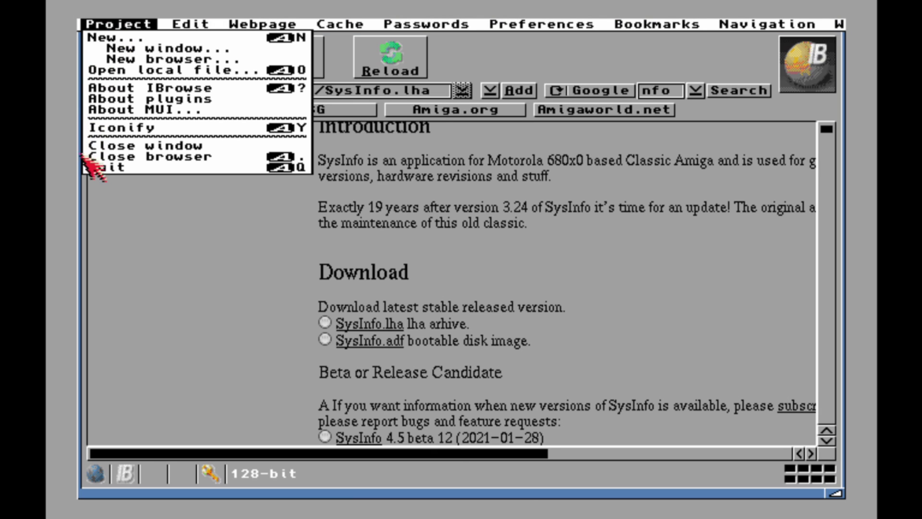
left_click(96, 168)
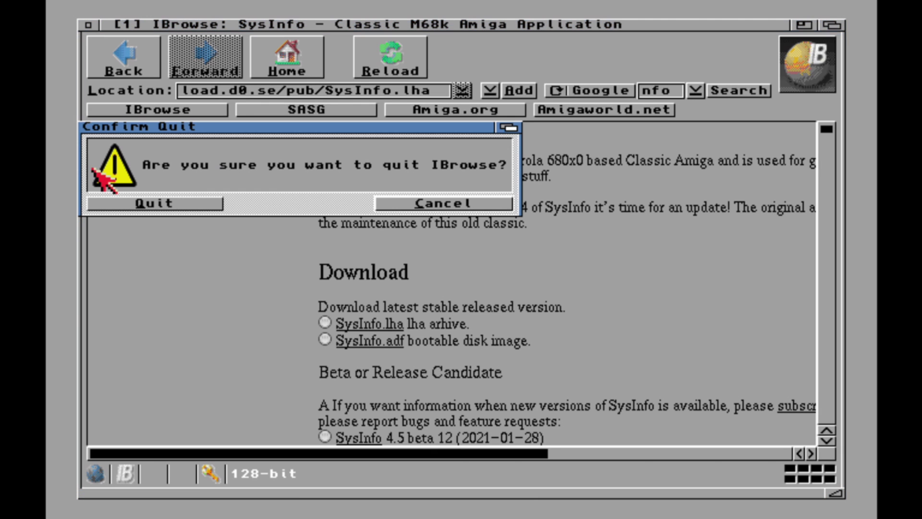
left_click(221, 207)
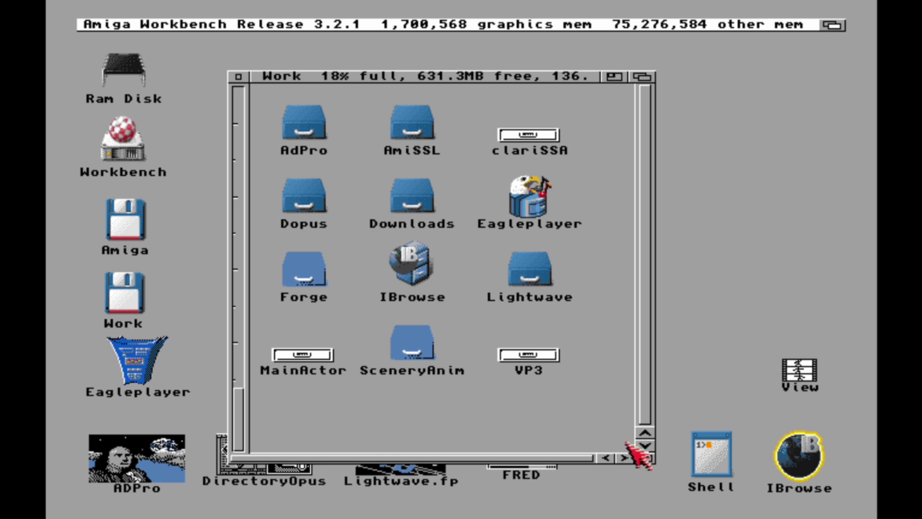
Launch DirectoryOpus and assign its missing dopus volume to the Work:Dopus drawer.
double_click(261, 477)
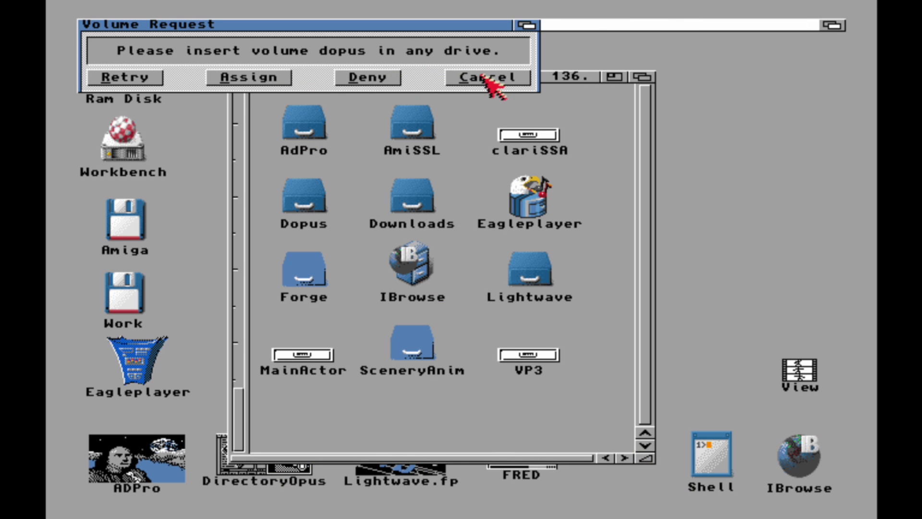
left_click(286, 78)
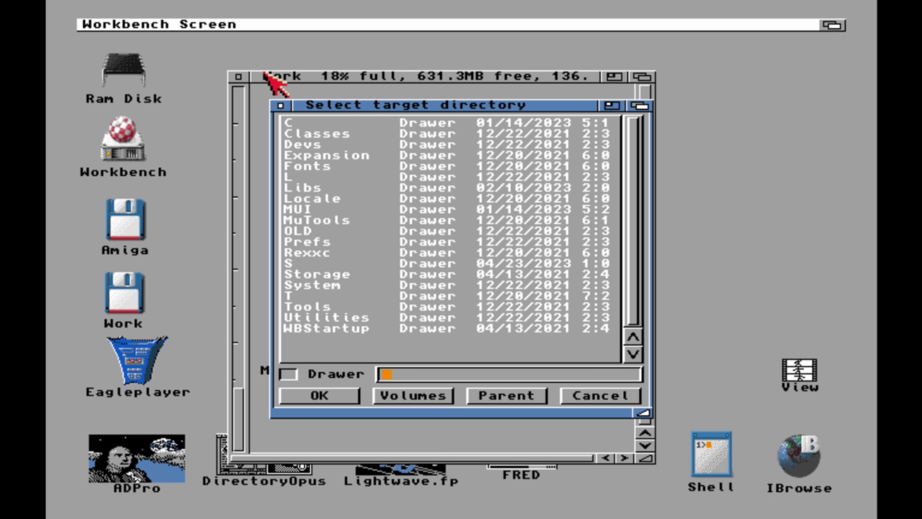
left_click(390, 393)
left_click(331, 145)
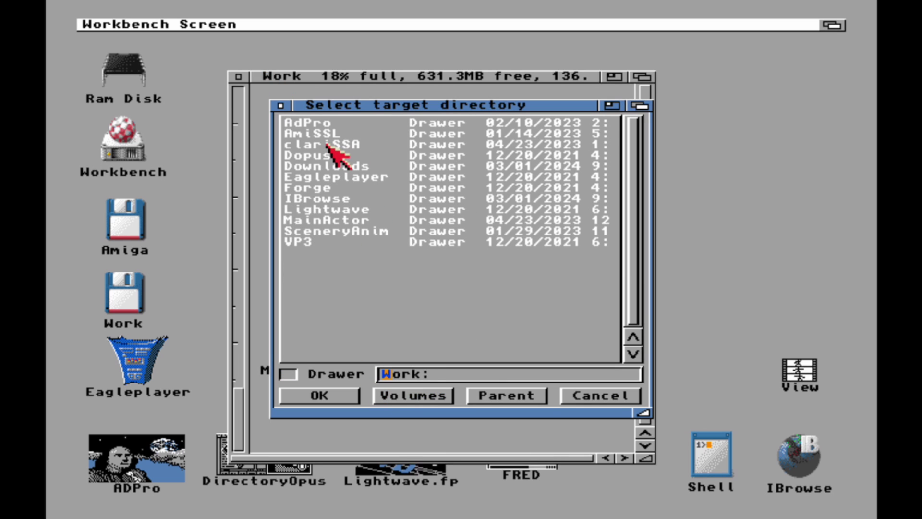
left_click(322, 155)
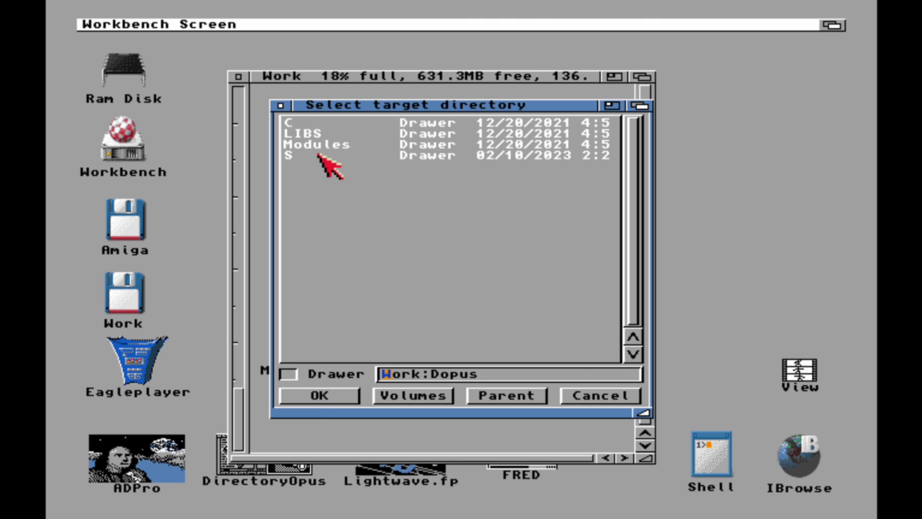
left_click(314, 396)
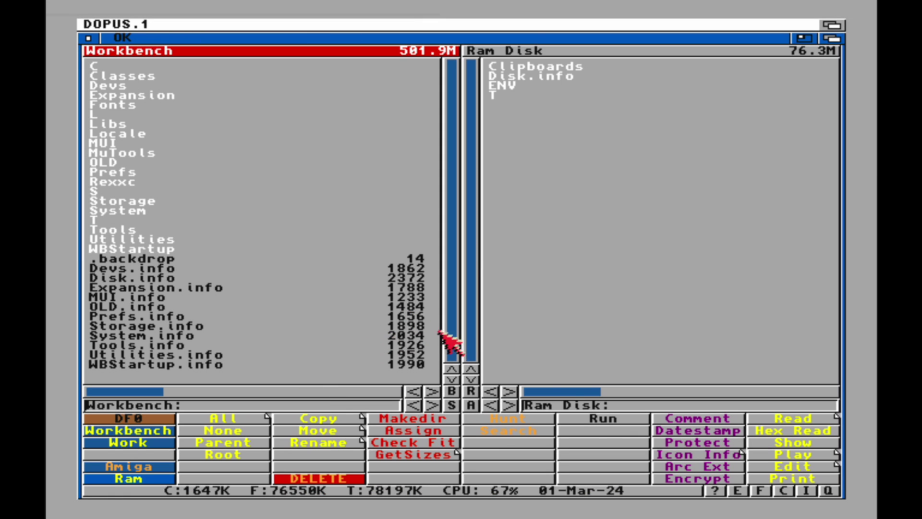
Extract SysInfo.lha from Work:Downloads with Arc Ext, close the report, and return to Workbench.
left_click(583, 312)
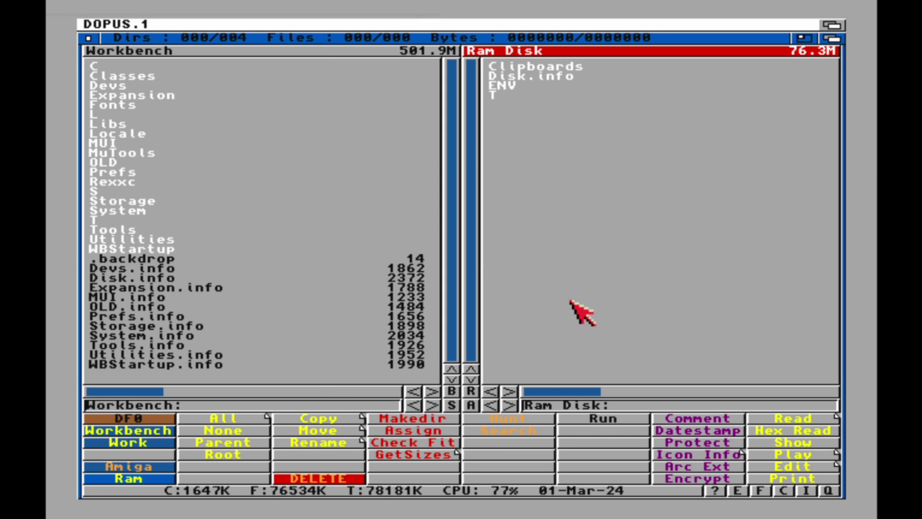
left_click(139, 106)
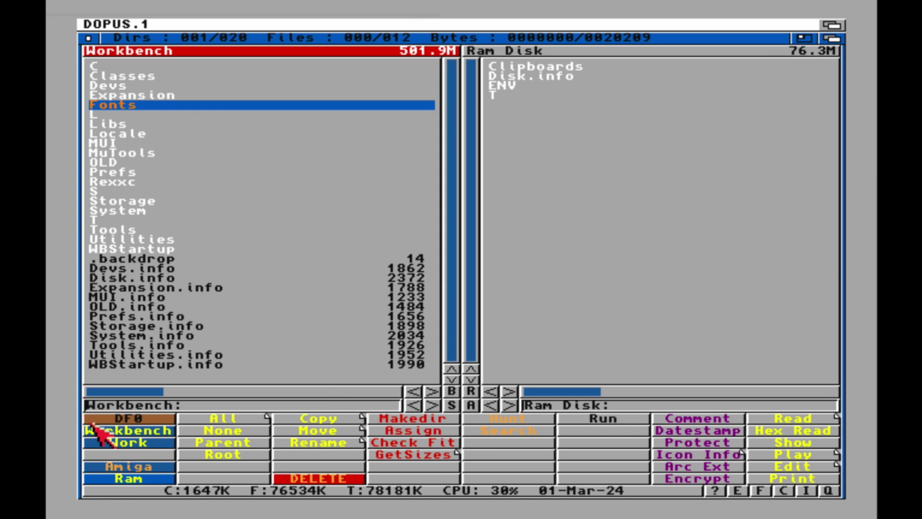
left_click(111, 442)
left_click(160, 68)
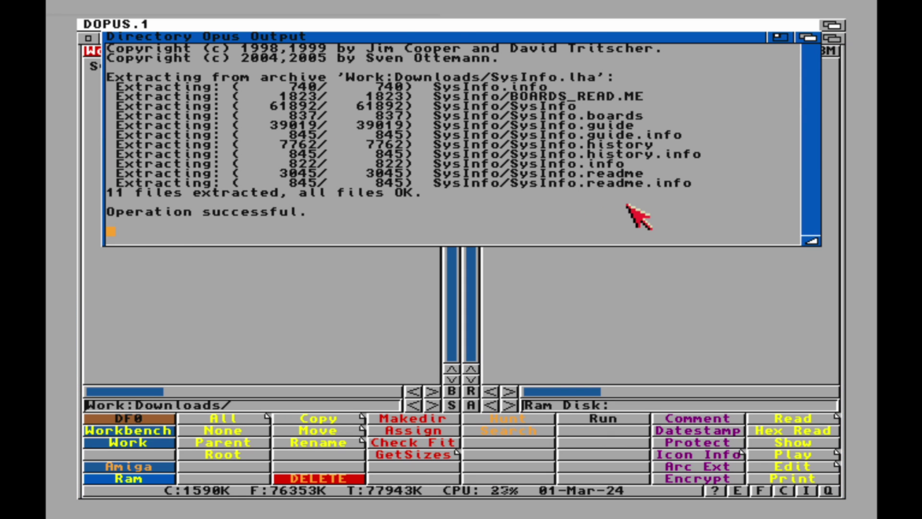
left_click(376, 190)
key("super+m")
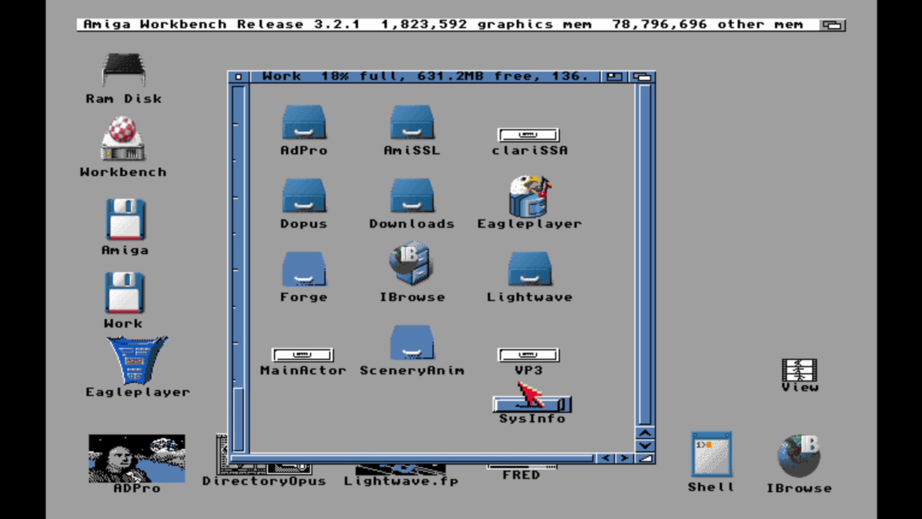
Open the SysInfo drawer in the Work window and start the SysInfo tool.
double_click(519, 406)
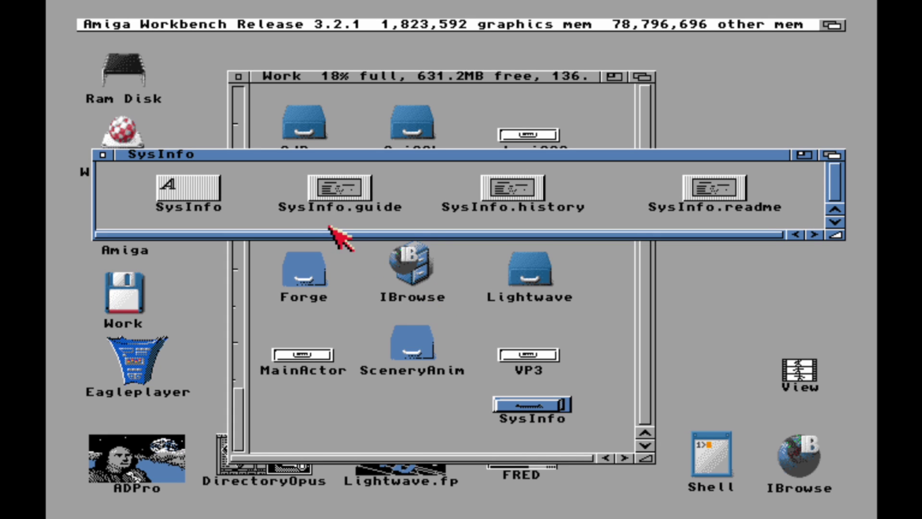
double_click(205, 183)
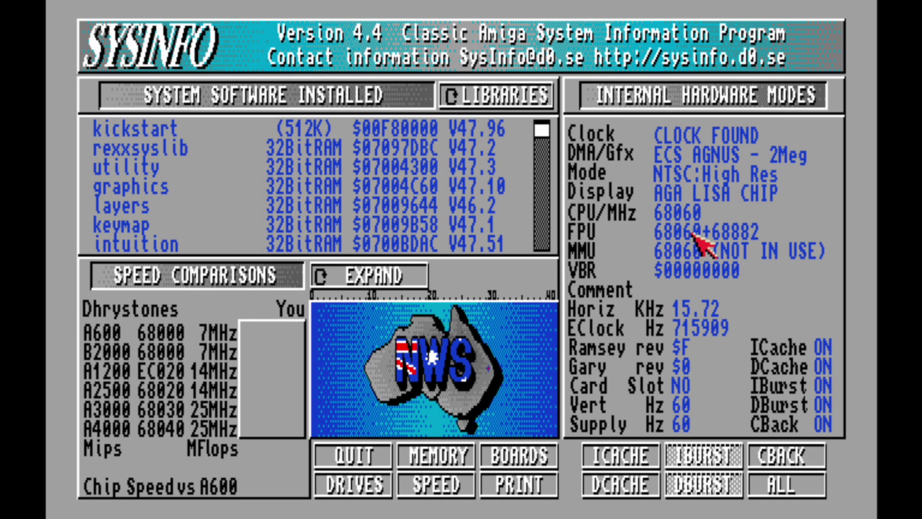
Run SysInfo's speed comparison test, then view the DRIVES information.
left_click(436, 485)
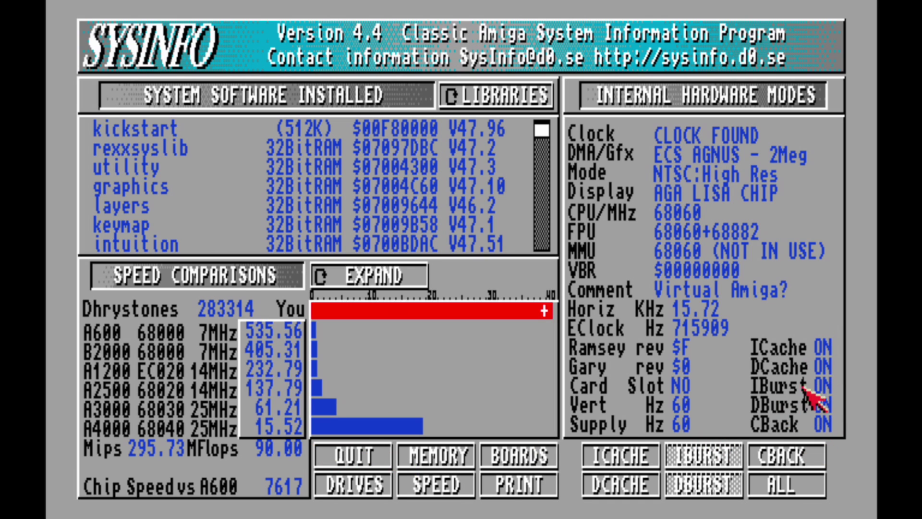
left_click(365, 485)
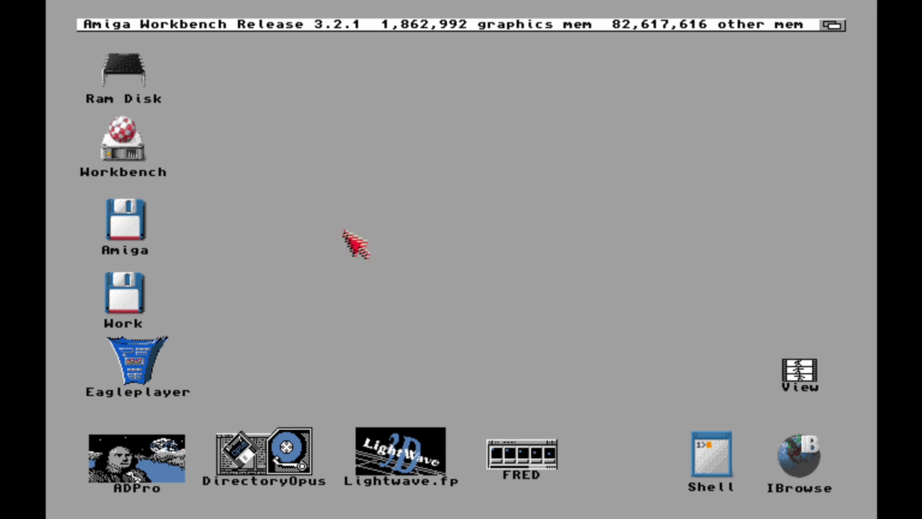
Start and quit Eagleplayer, then open the VP3 drawer on the Work disk.
double_click(134, 364)
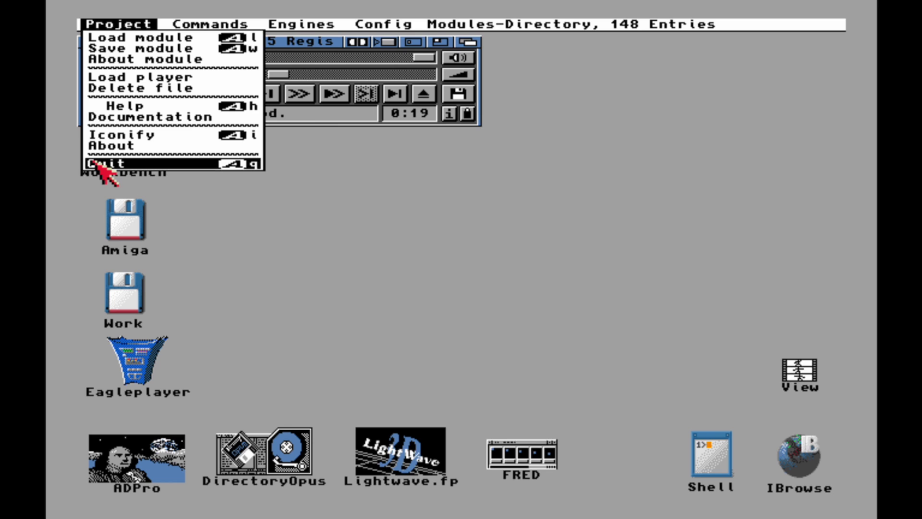
right_click(103, 163)
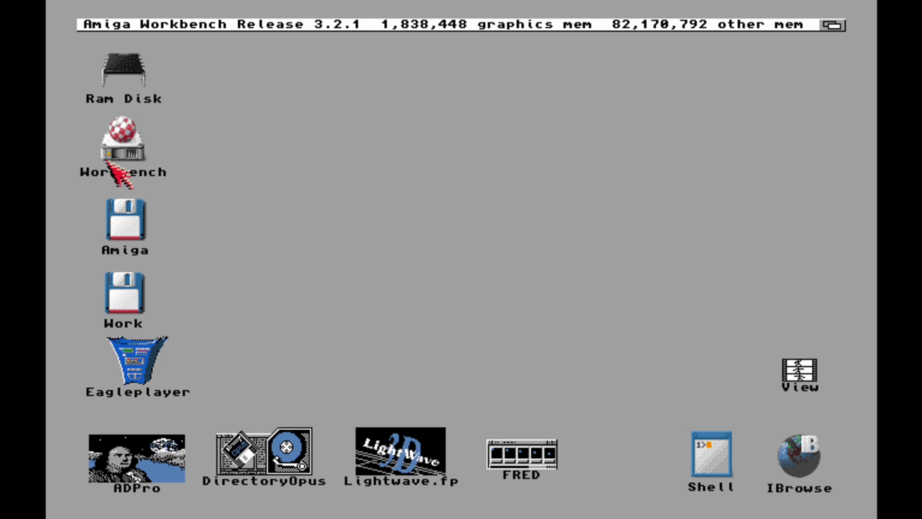
double_click(126, 290)
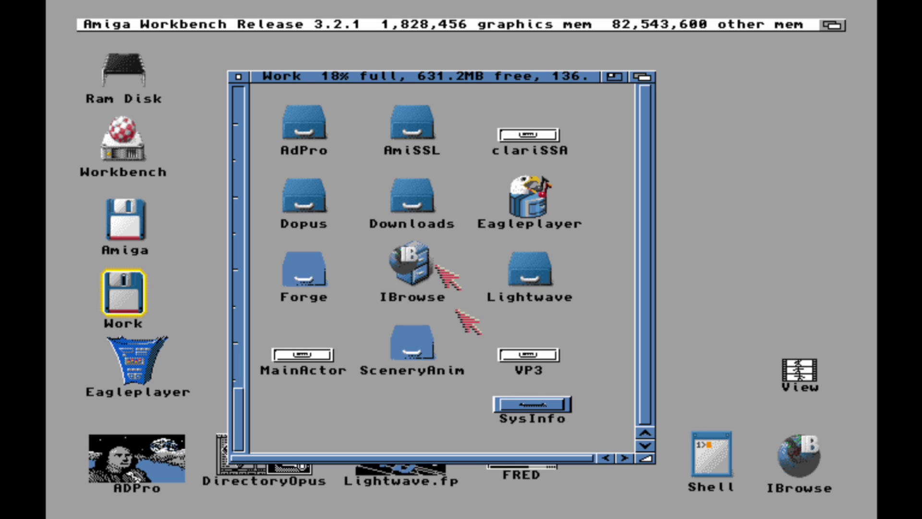
double_click(528, 356)
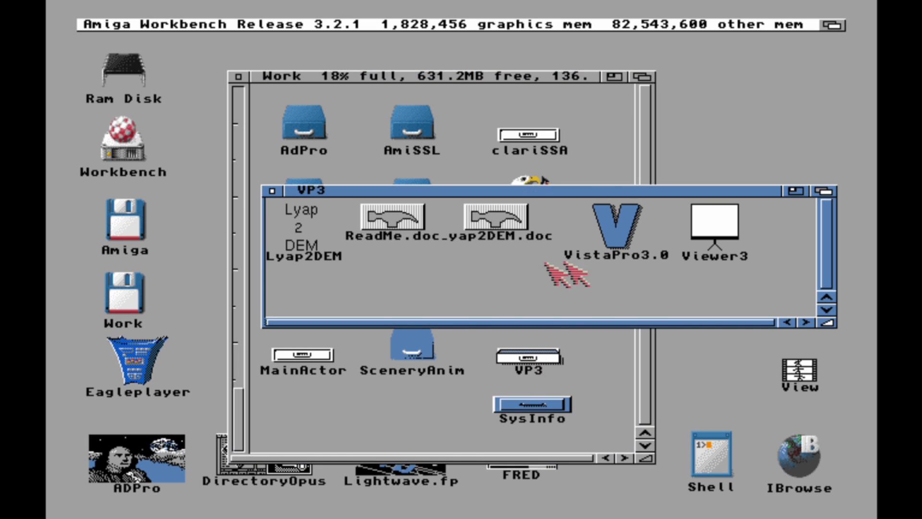
Start VistaPro3.0 and load the ElCap.DEM landscape via Load VistaPro DEM.
double_click(606, 249)
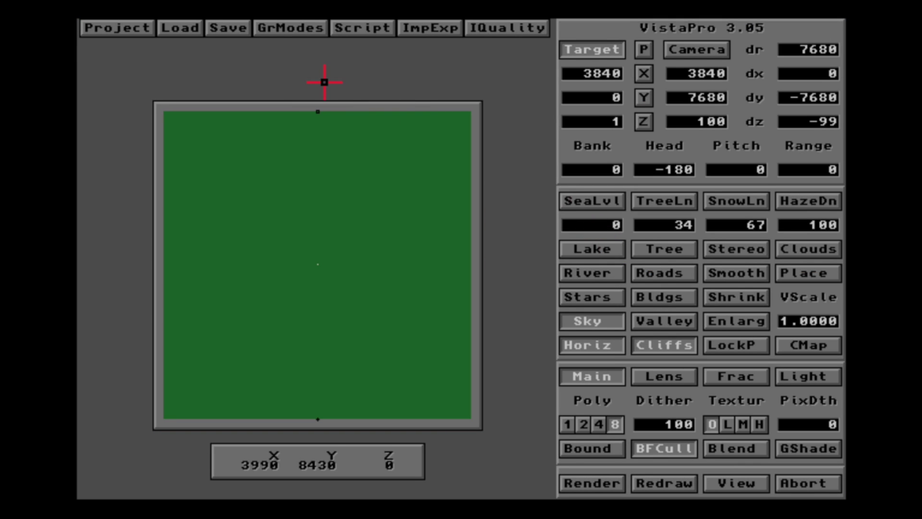
left_click(110, 28)
left_click(173, 28)
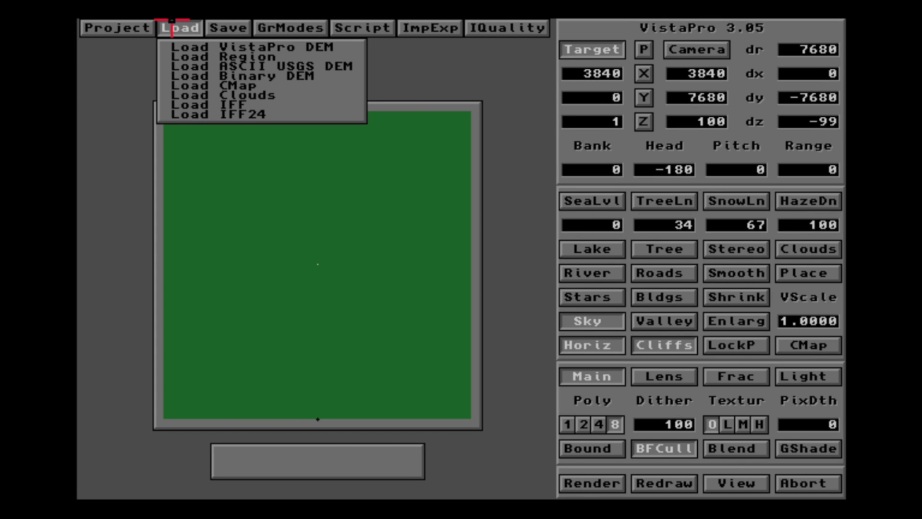
left_click(180, 46)
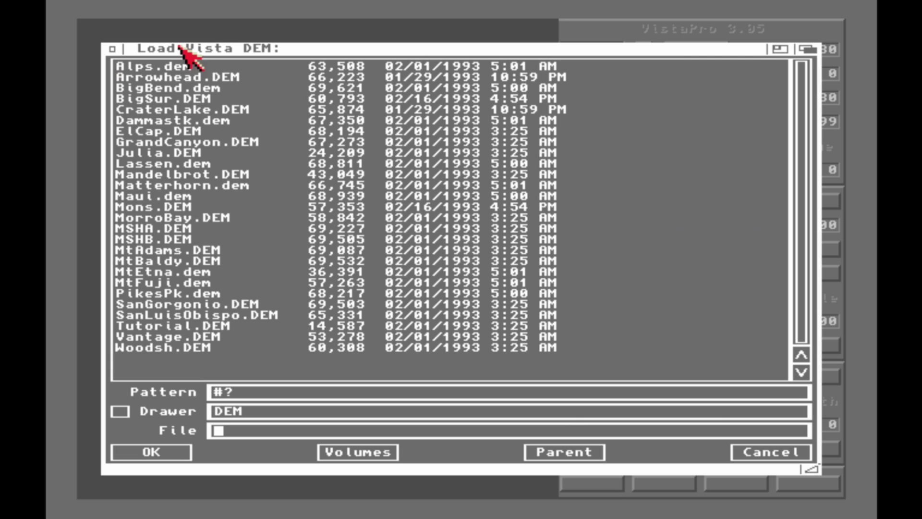
double_click(171, 131)
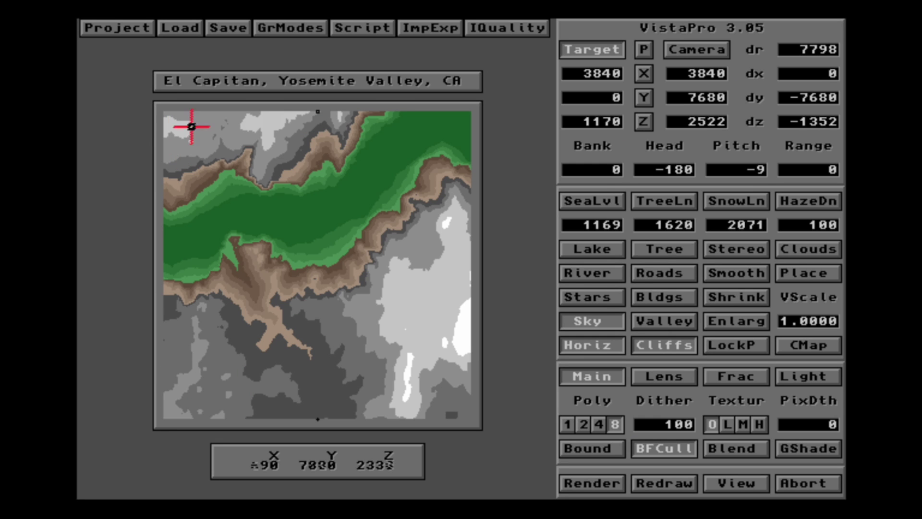
Render a first view, then set polygon detail to 1 and turn on Blend.
left_click(598, 481)
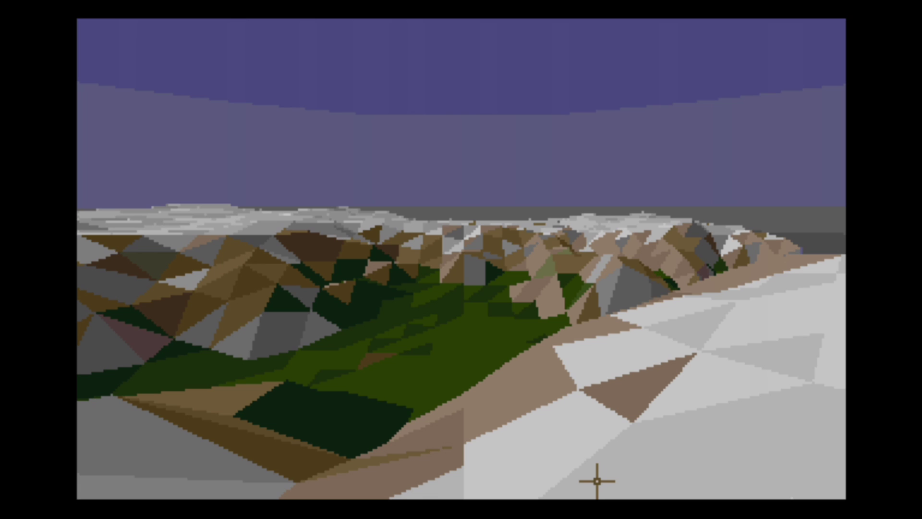
left_click(604, 488)
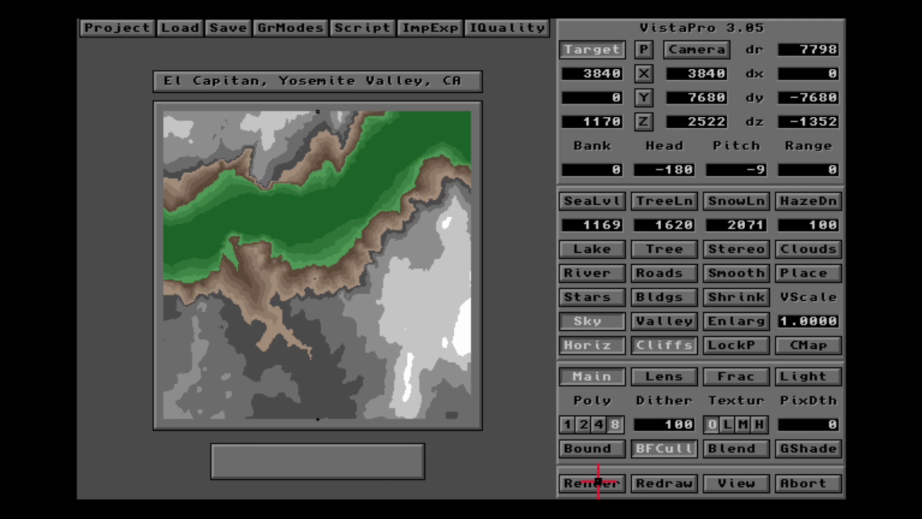
left_click(569, 425)
left_click(719, 450)
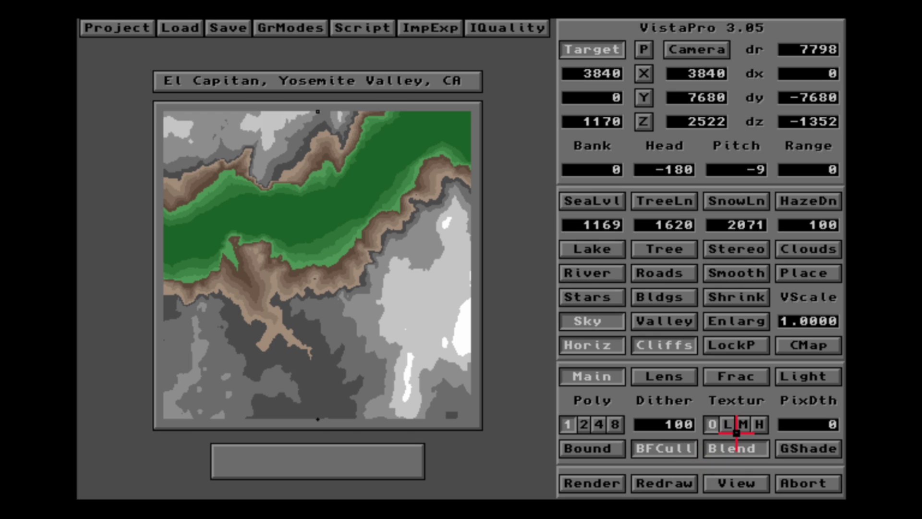
Use Altitude texturing, random pixel dithering of 100, and Gouraud shading.
left_click(744, 425)
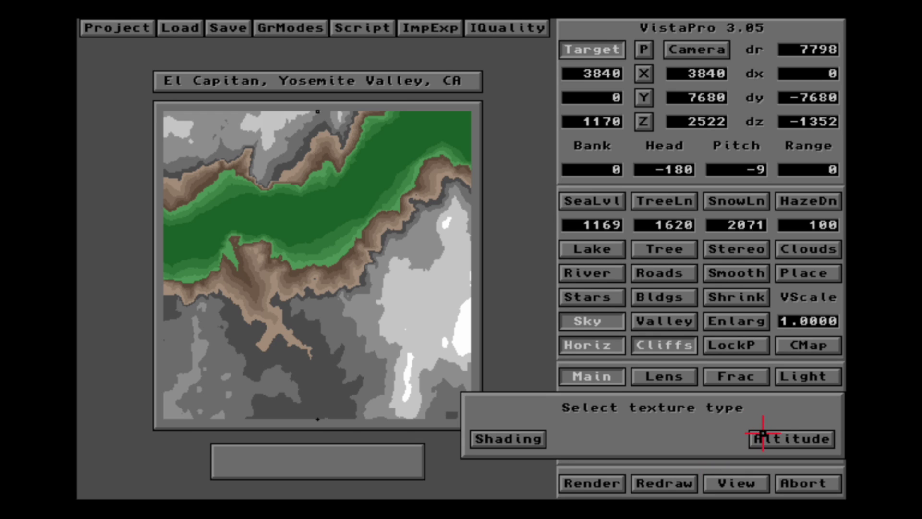
left_click(766, 437)
left_click(811, 422)
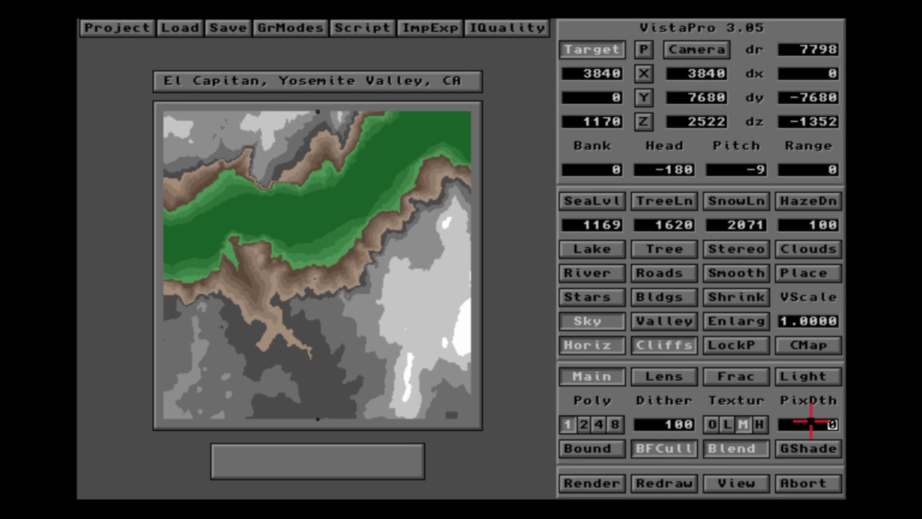
type("100")
key("Return")
left_click(802, 440)
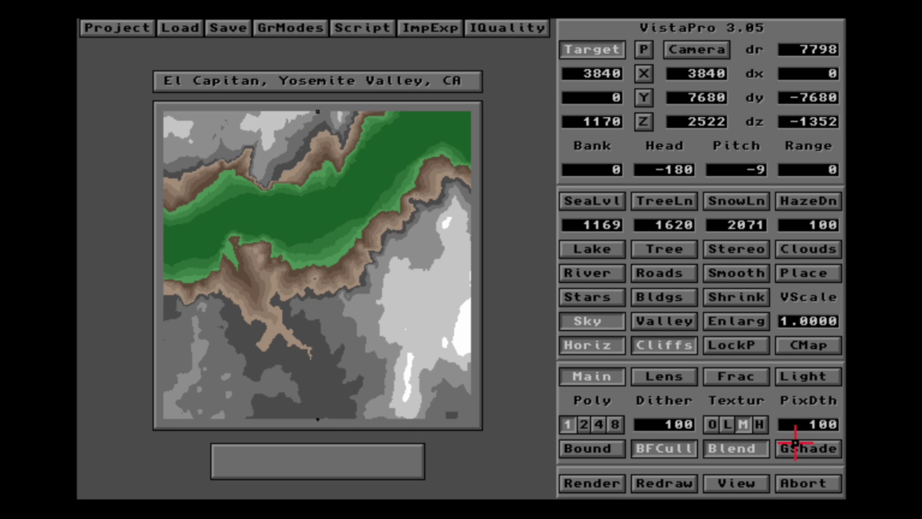
left_click(793, 447)
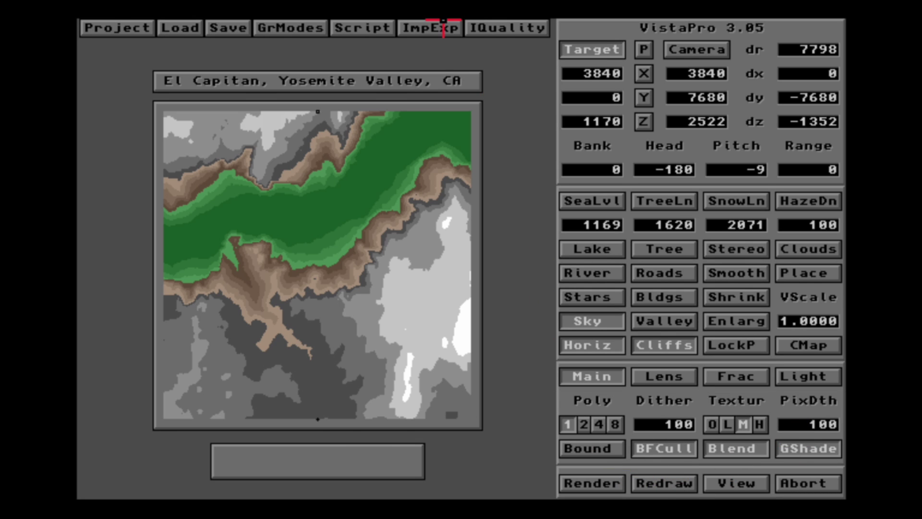
Switch the display mode to HAM-8 in the Graphics Panel and re-render the landscape.
left_click(299, 24)
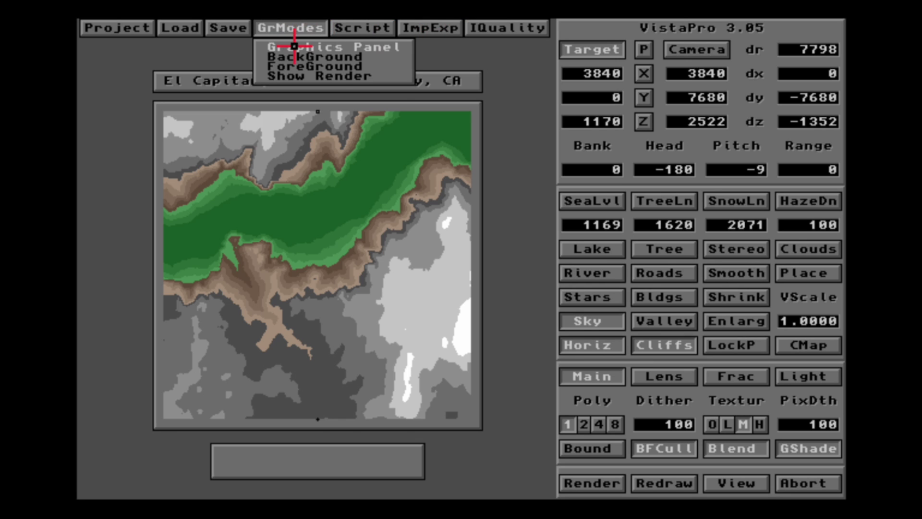
left_click(291, 43)
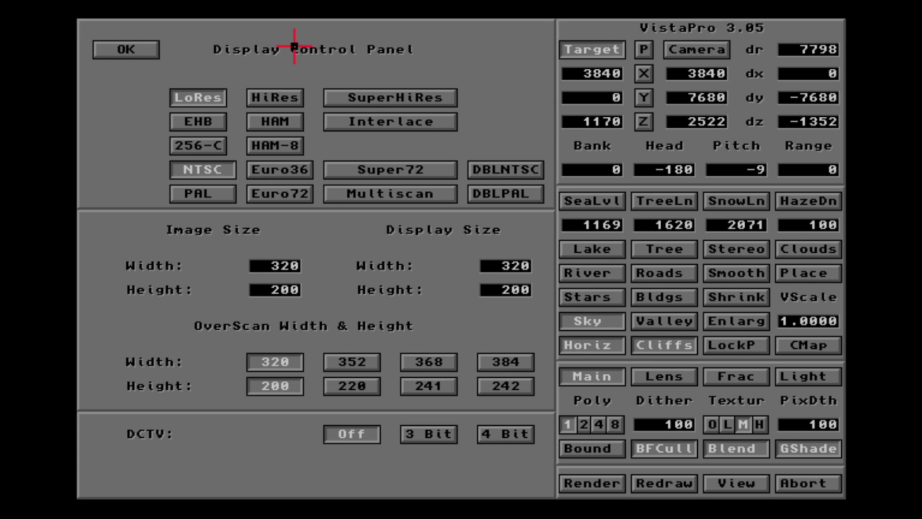
left_click(288, 147)
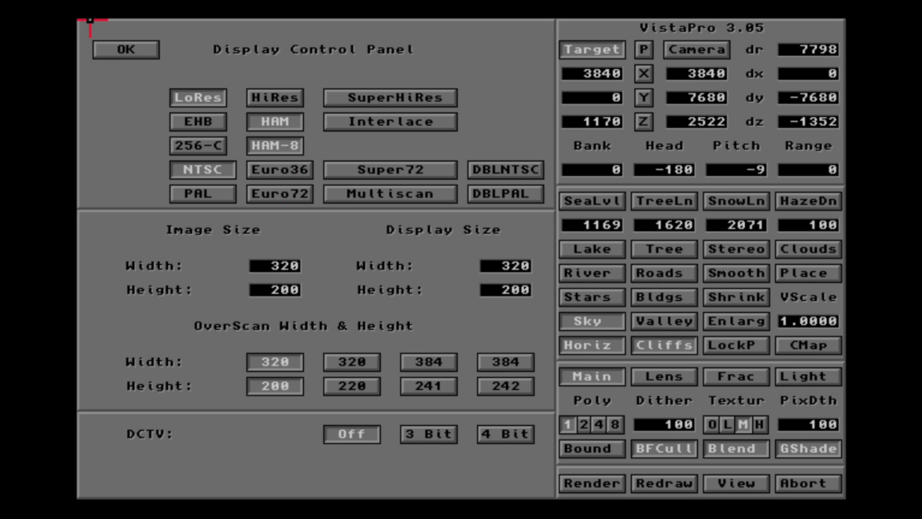
left_click(115, 48)
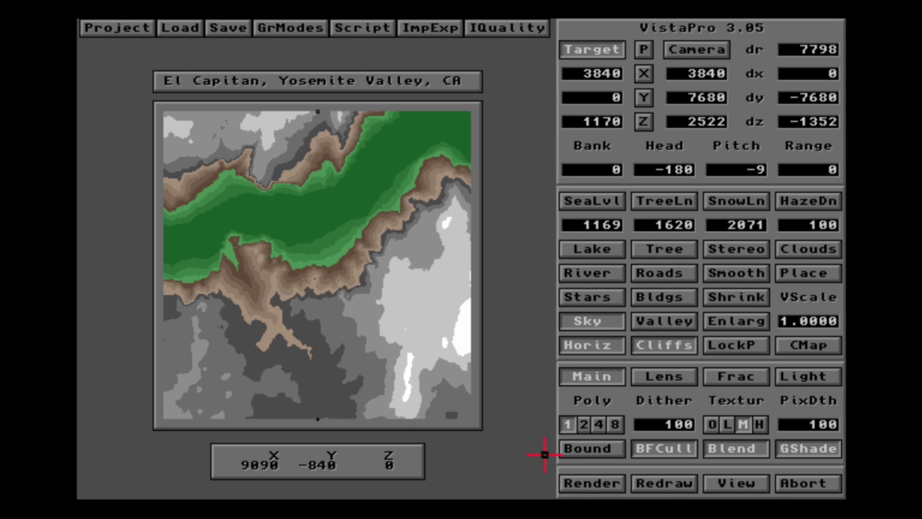
left_click(595, 483)
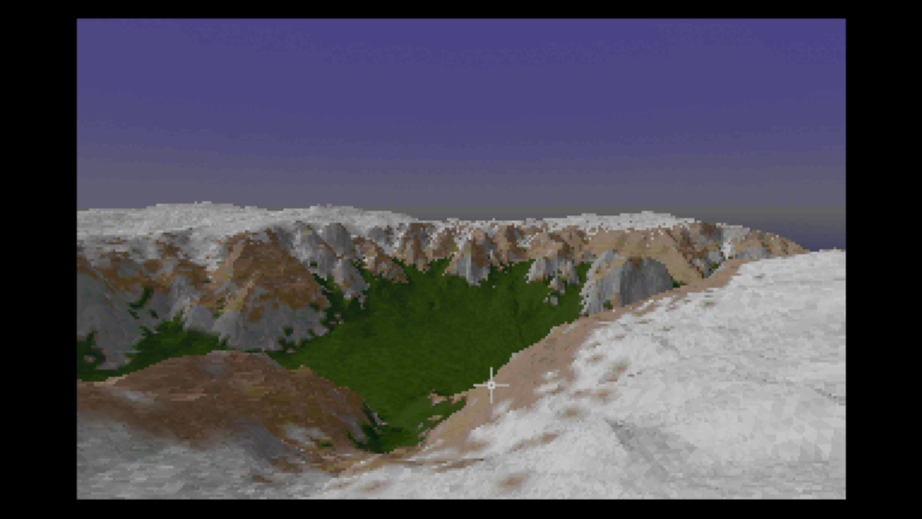
Dismiss the finished HAM-8 render and quit VistaPro from its project menu.
left_click(447, 318)
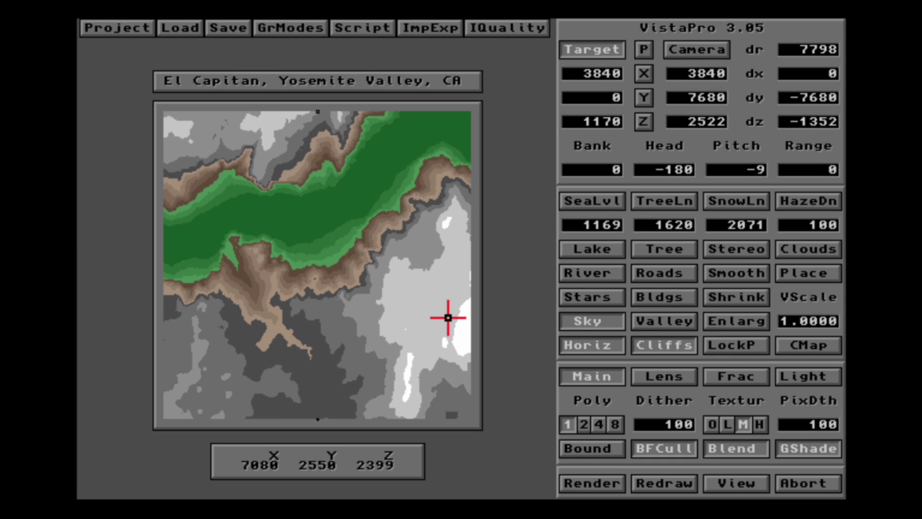
left_click(102, 21)
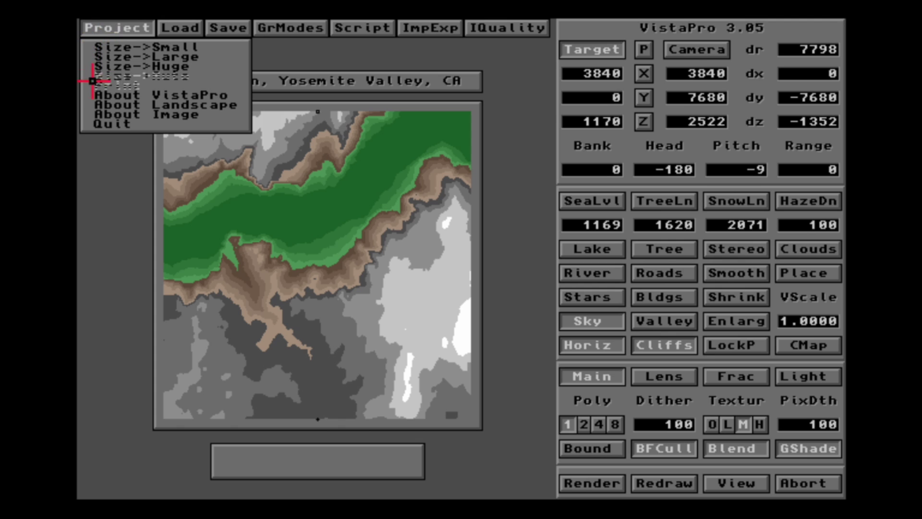
left_click(98, 124)
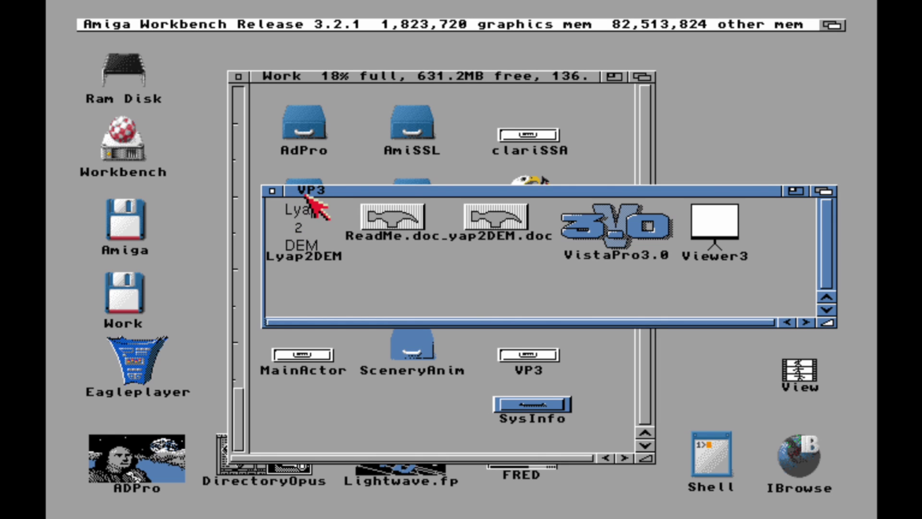
Move aside and close the VP3 and Work drawer windows.
left_click_drag(308, 194, 222, 183)
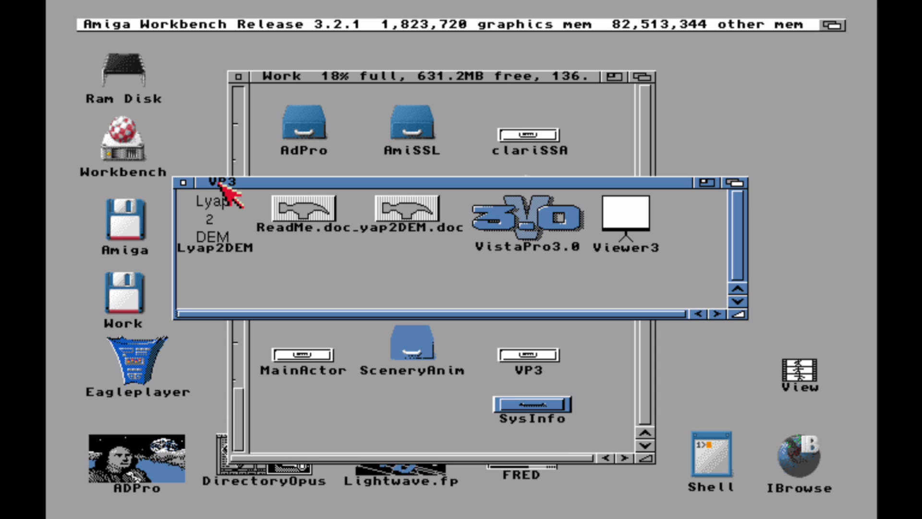
left_click(184, 182)
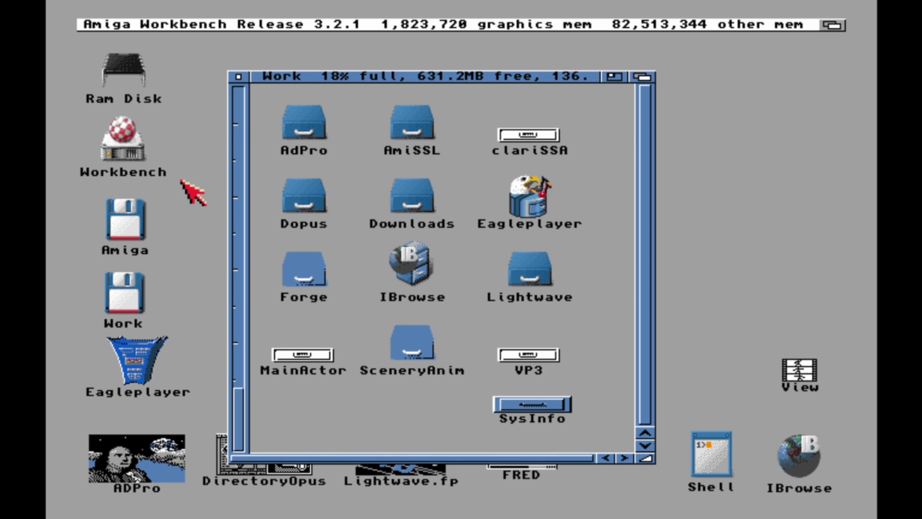
left_click_drag(287, 76, 333, 45)
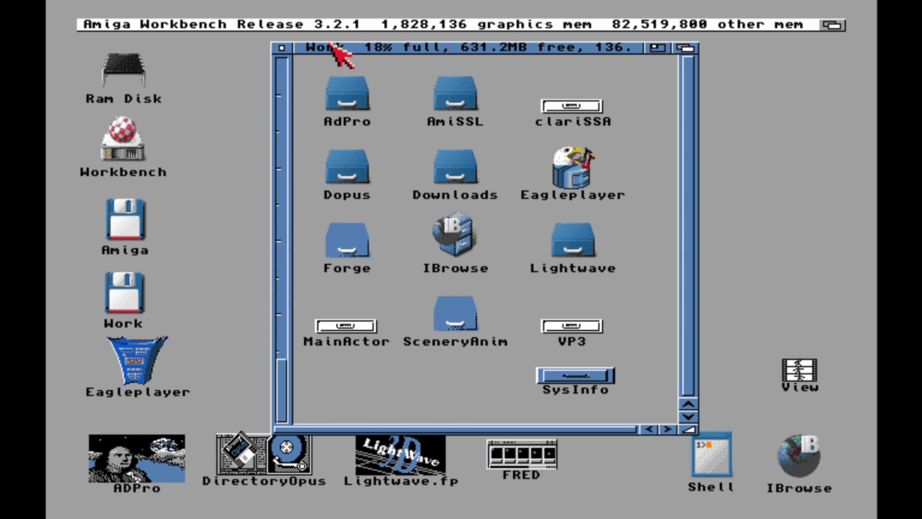
left_click(282, 48)
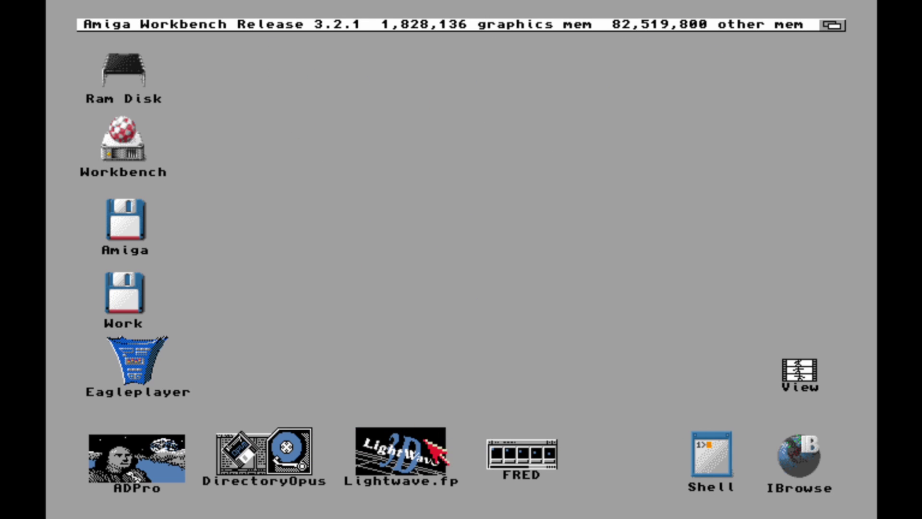
Launch LightWave 3D from the Lightwave.fp icon and orbit the empty perspective grid.
double_click(426, 457)
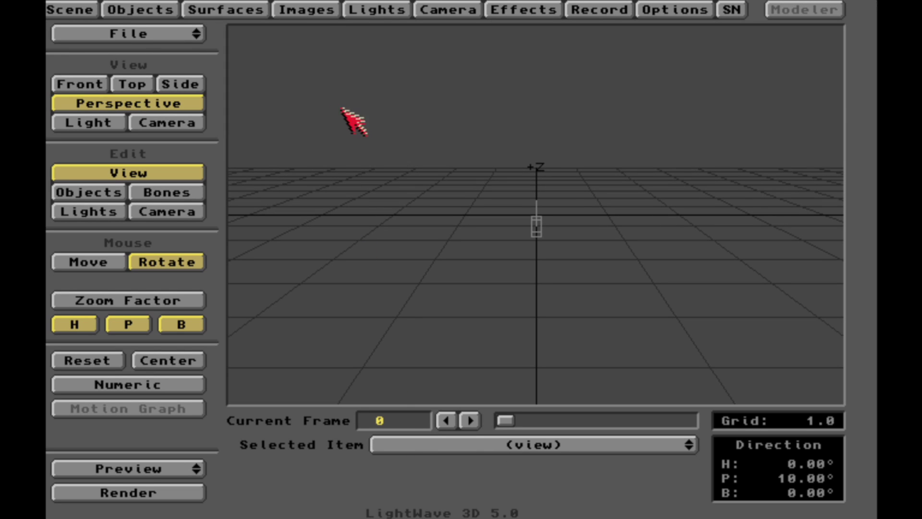
left_click_drag(345, 111, 386, 130)
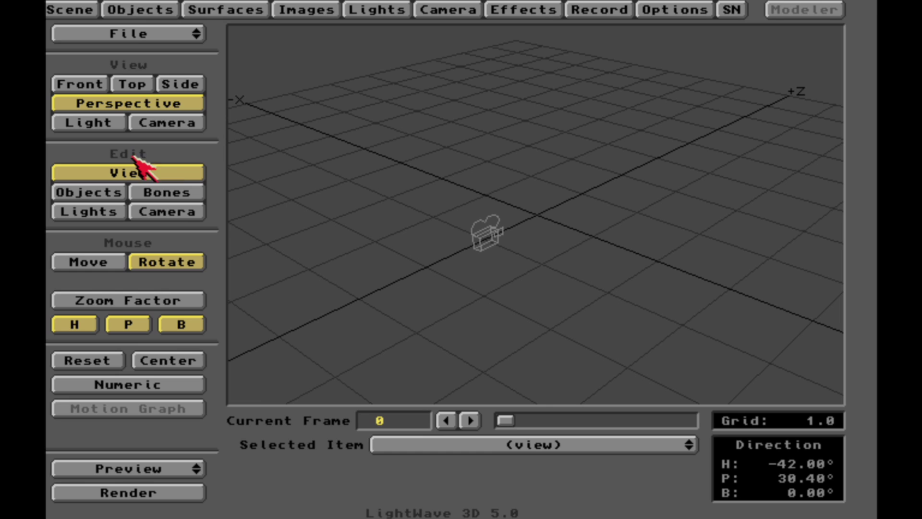
Load scene 1701D_v004.lws from Amiga:SHARED/Lightwave/Scenes/Trek.
left_click(139, 34)
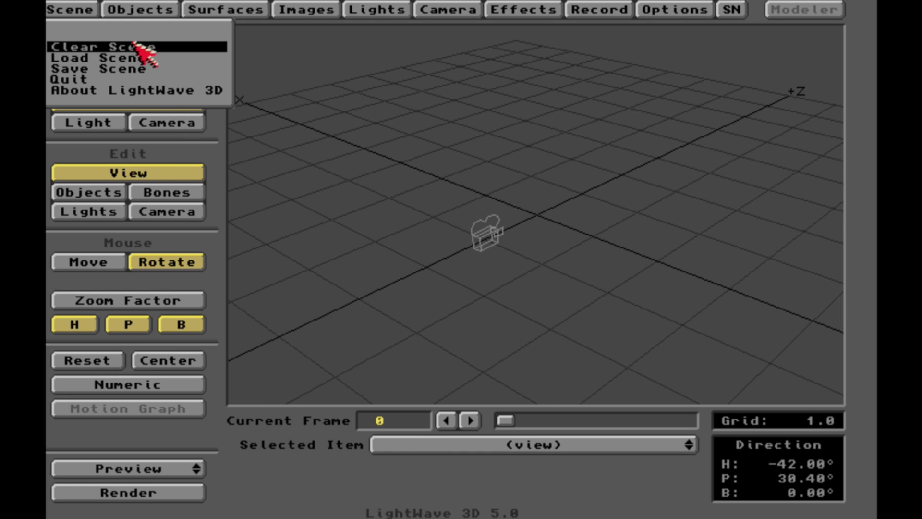
left_click(129, 58)
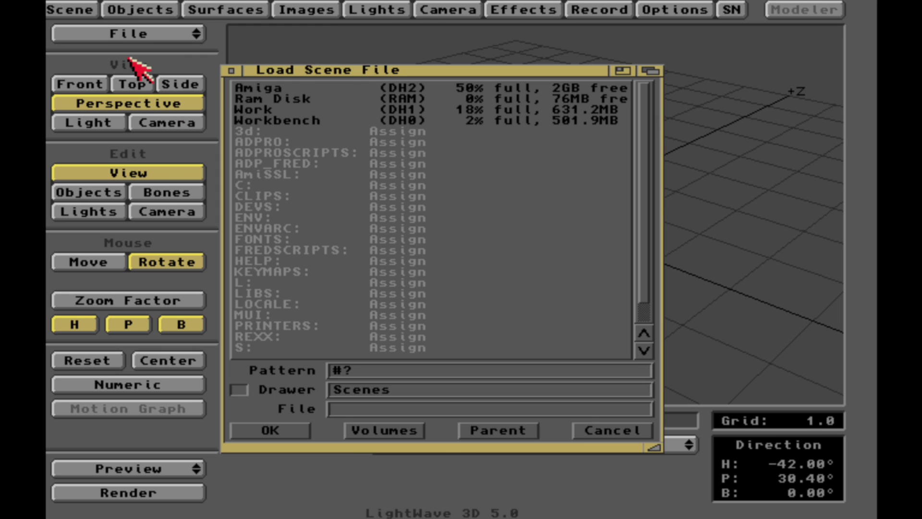
left_click(262, 89)
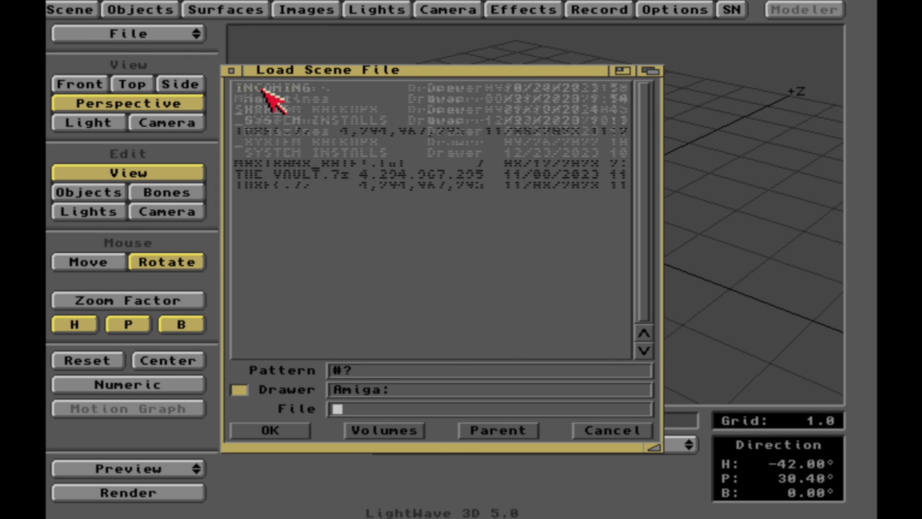
left_click(285, 112)
left_click(289, 112)
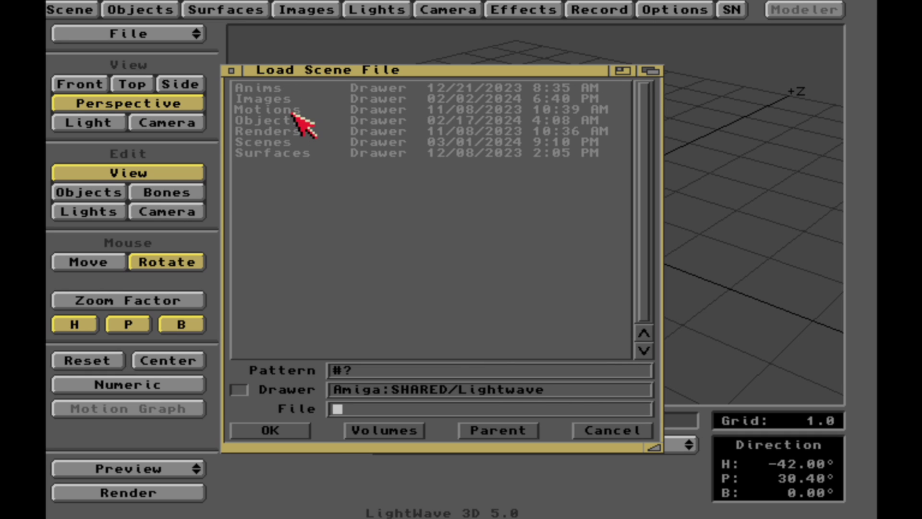
left_click(269, 142)
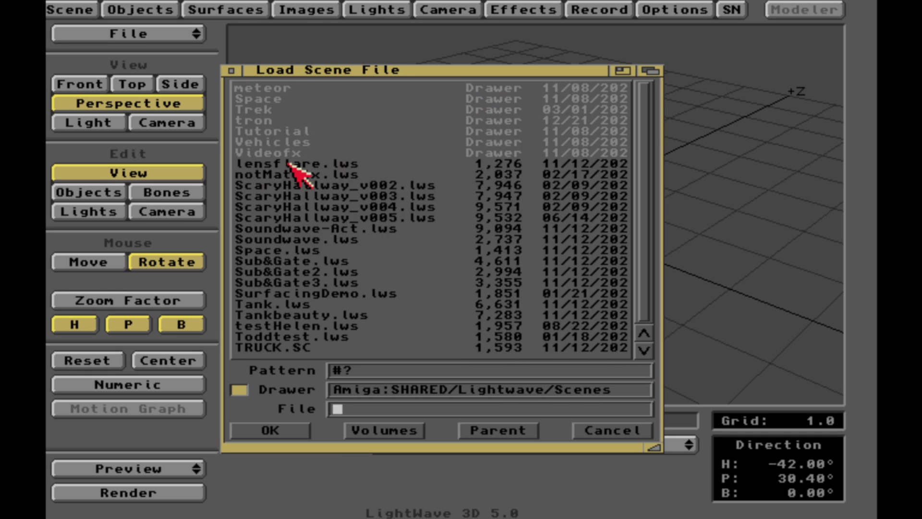
left_click(249, 229)
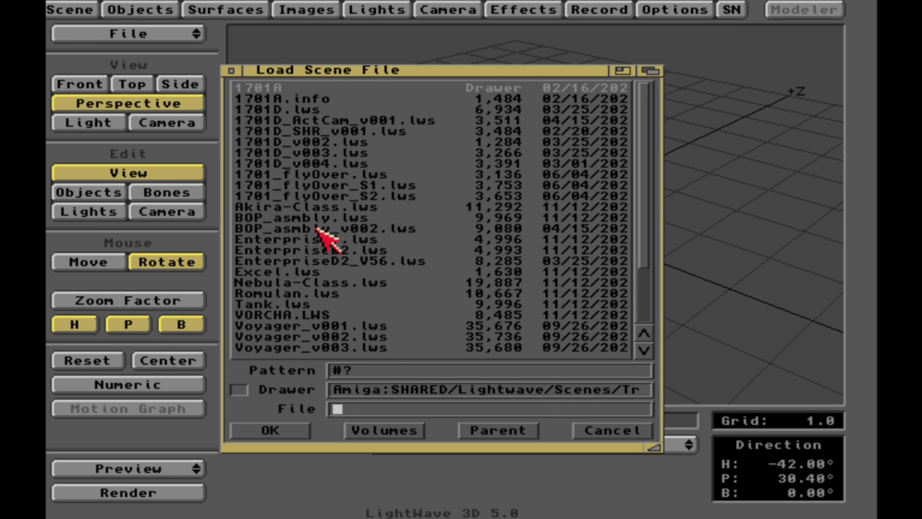
left_click(345, 164)
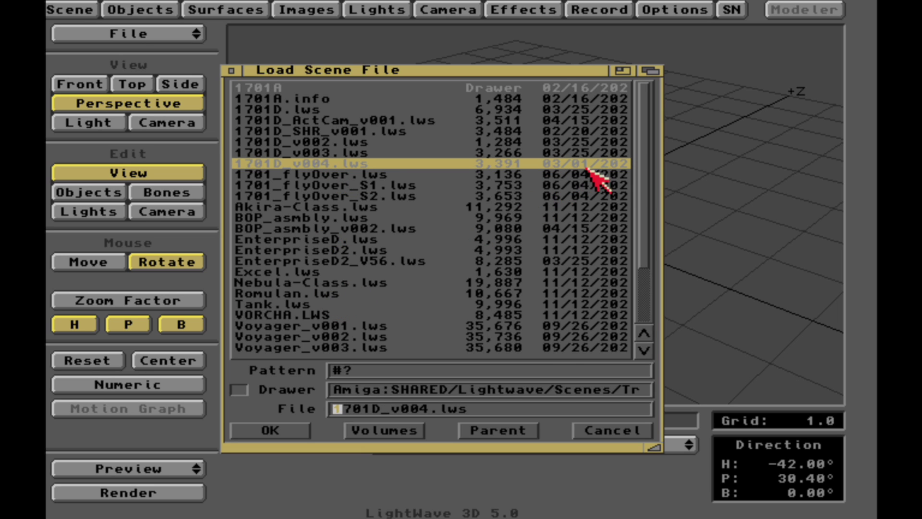
left_click(279, 429)
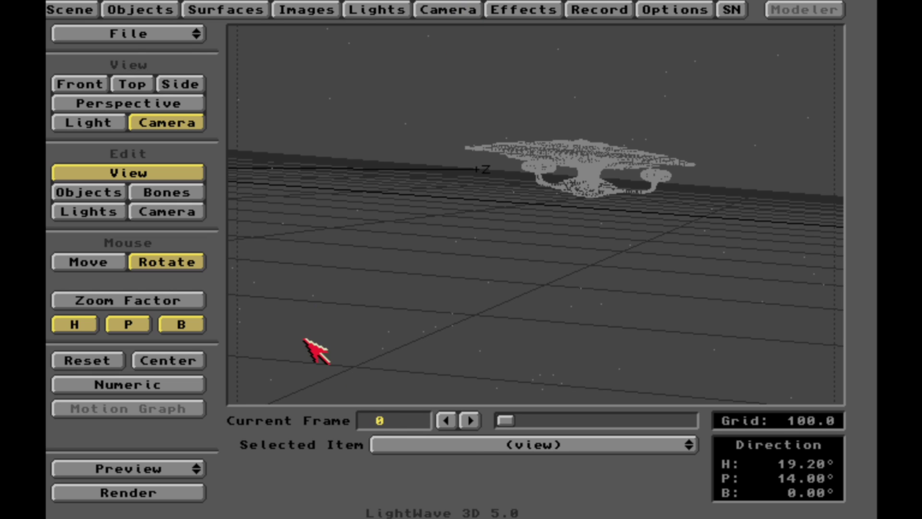
Scrub to frame 73 and make a wireframe preview of frames 1–200.
left_click_drag(500, 418, 571, 421)
left_click(192, 468)
left_click(188, 470)
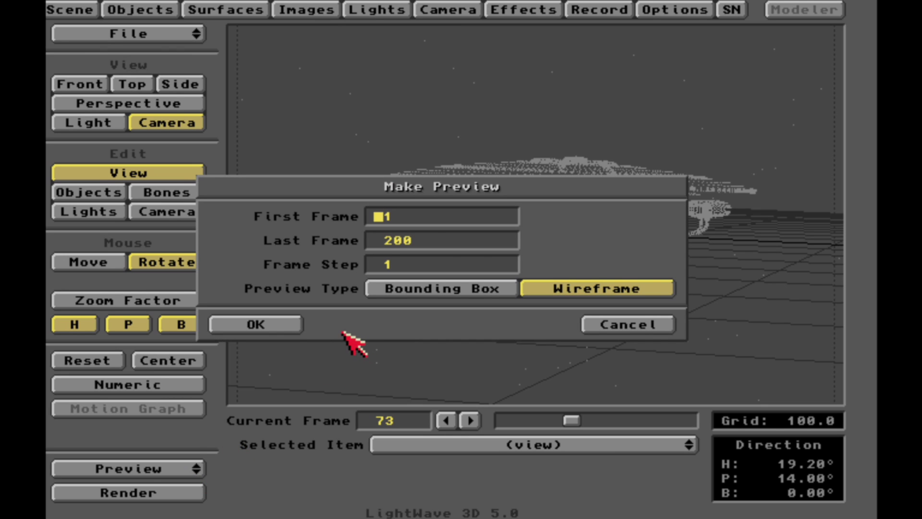
left_click(266, 324)
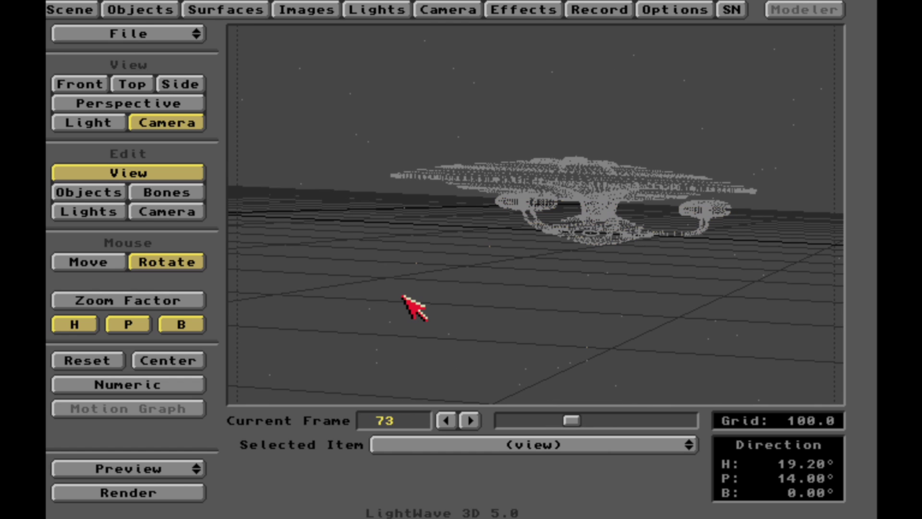
mouse_move(158, 477)
left_mouse_down()
mouse_move(167, 489)
mouse_move(173, 482)
left_mouse_up()
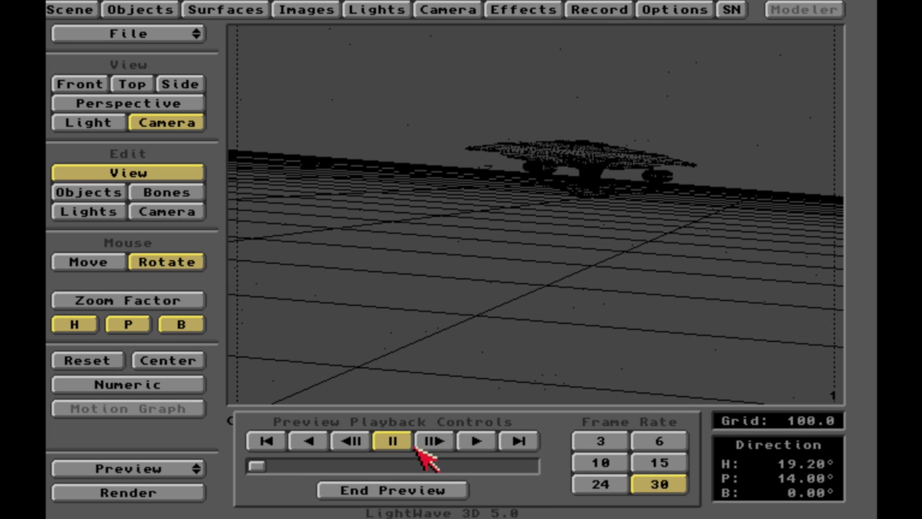
left_click(484, 441)
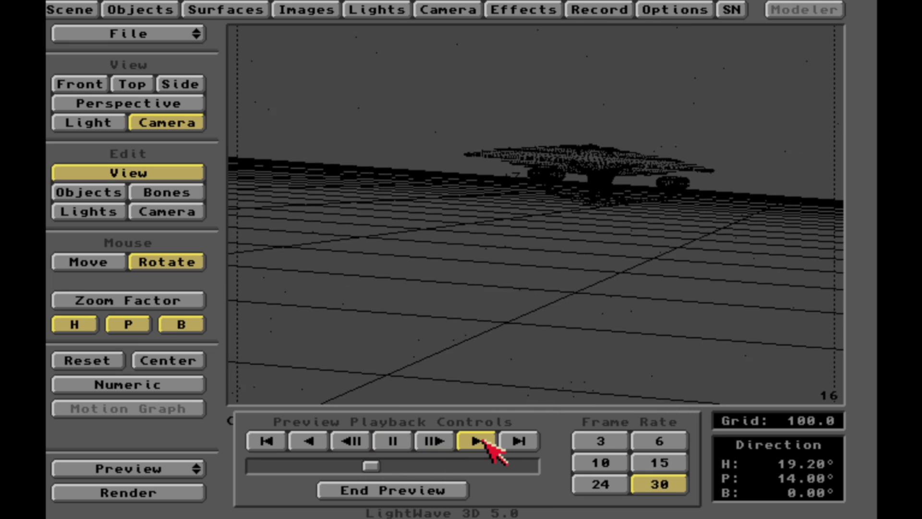
left_click(393, 442)
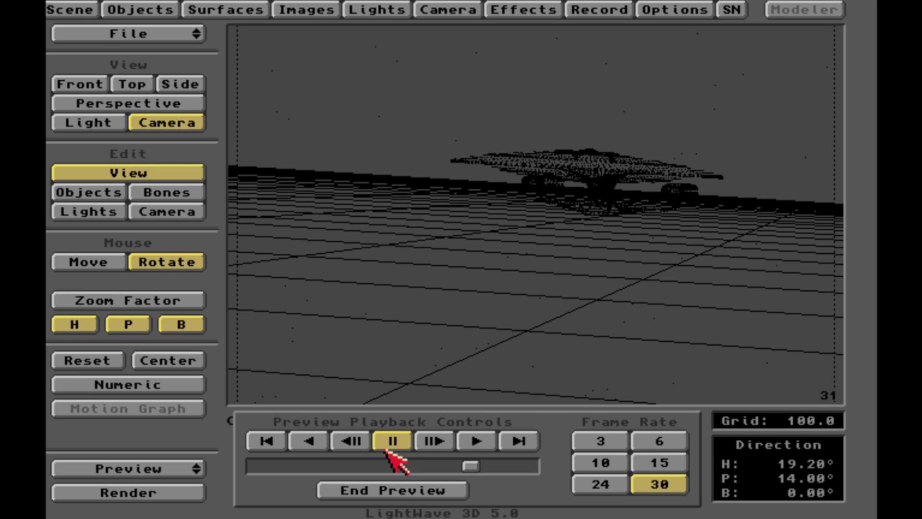
left_click_drag(476, 466, 383, 478)
left_click(383, 490)
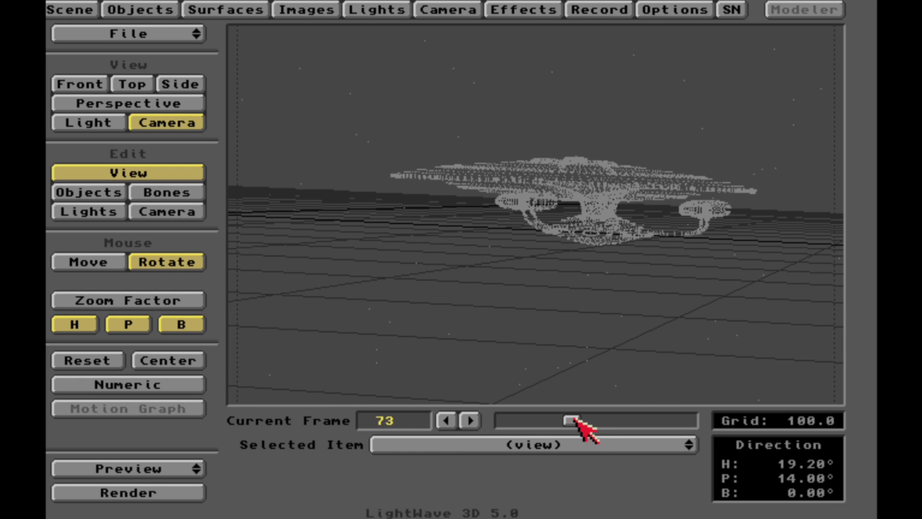
Move to frame 94 and render that frame with F9.
left_click_drag(579, 422, 595, 421)
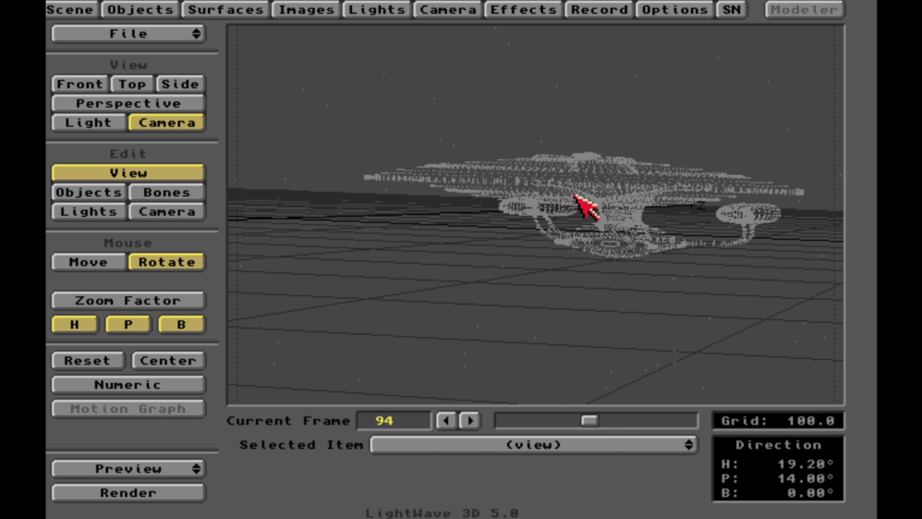
key("F9")
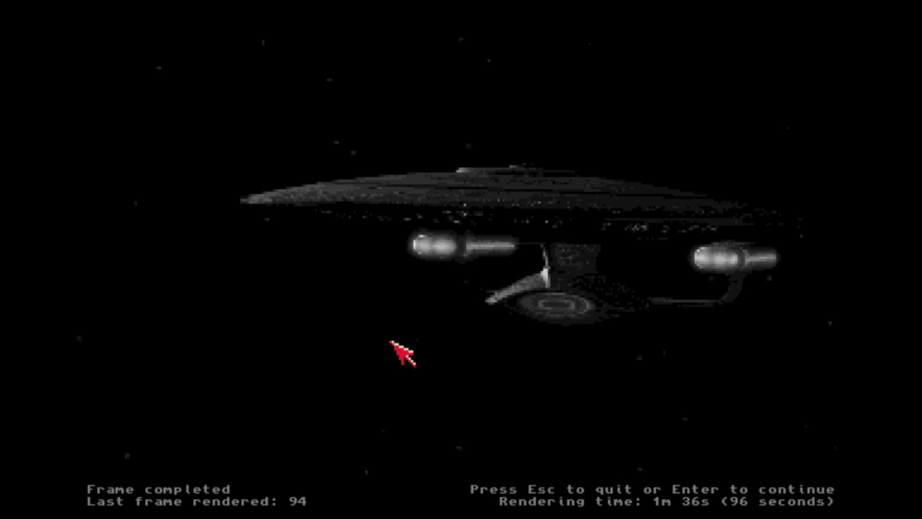
Close the render display and open the Camera Panel to review rendering settings.
key("Escape")
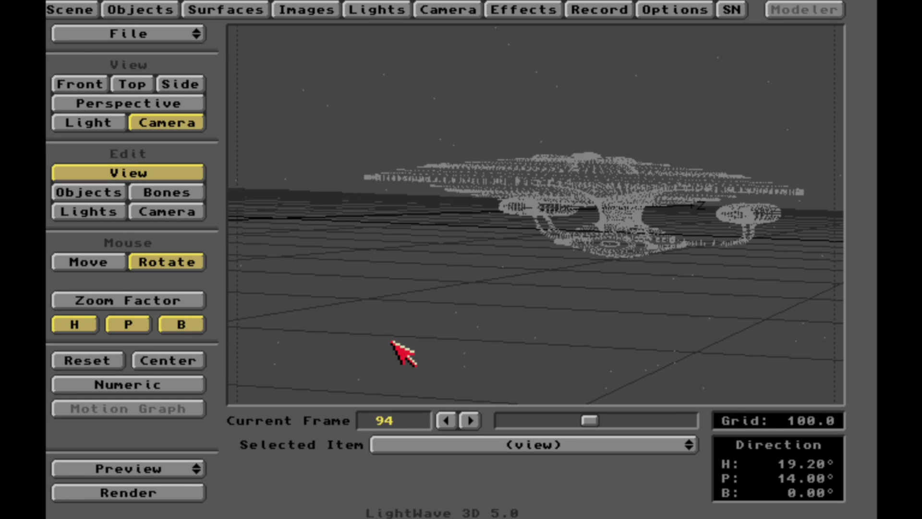
left_click(454, 12)
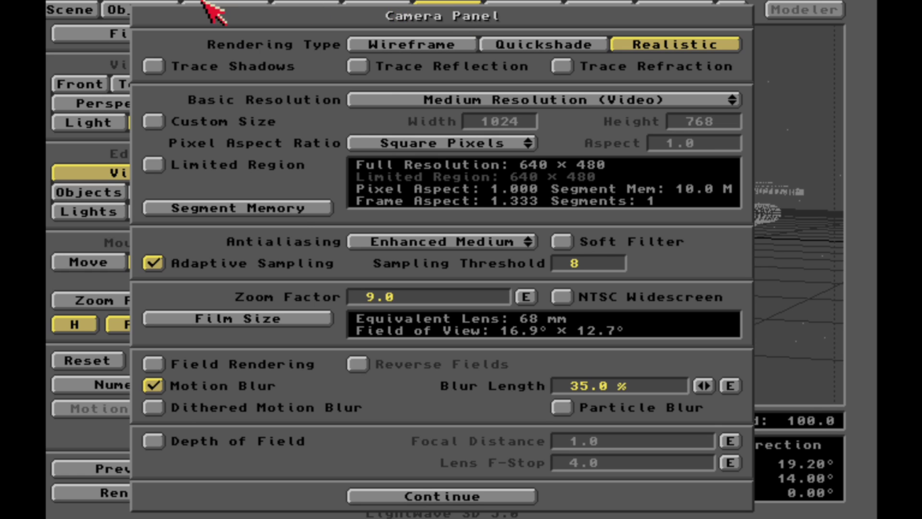
Close the Camera Panel, then quit LightWave and confirm with Yes.
left_click(382, 502)
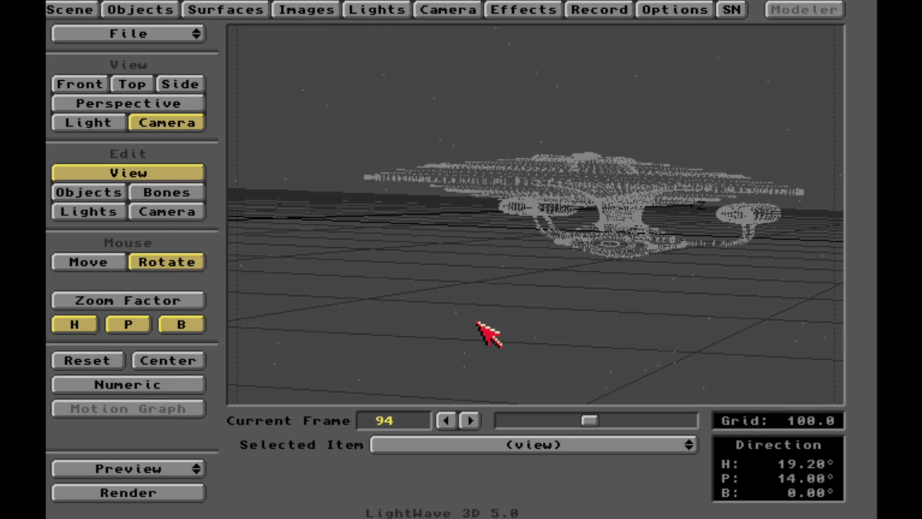
left_click_drag(132, 34, 120, 72)
left_click(327, 287)
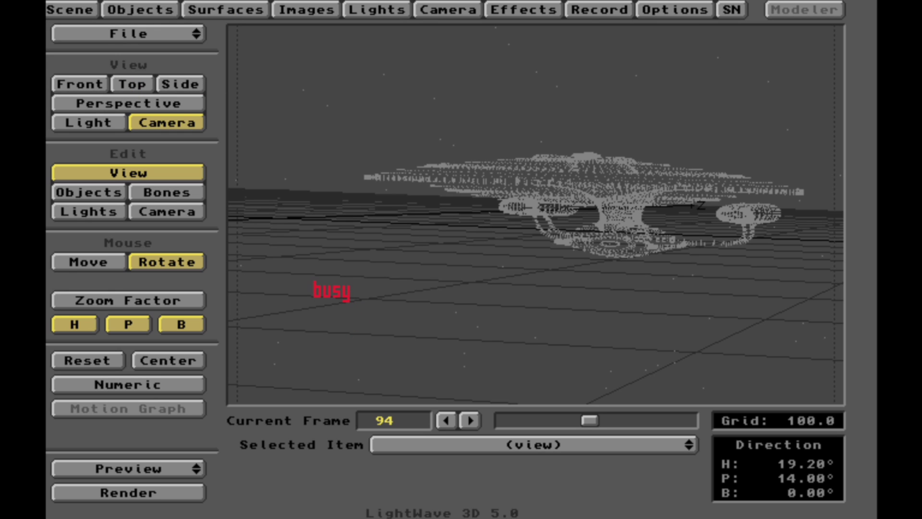